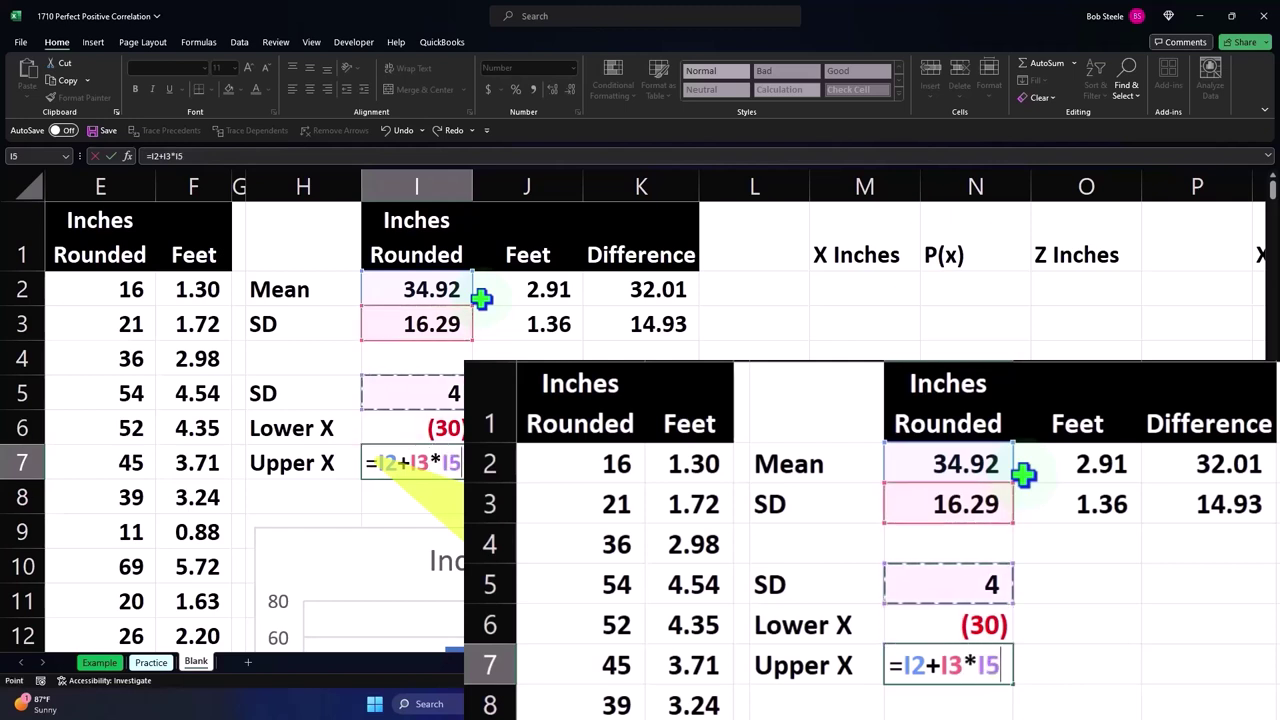
- Complete the inches Upper X formula in I7 as =I2+I3*I5 and start the feet Lower X formula in J6 with =J2
key("Return")
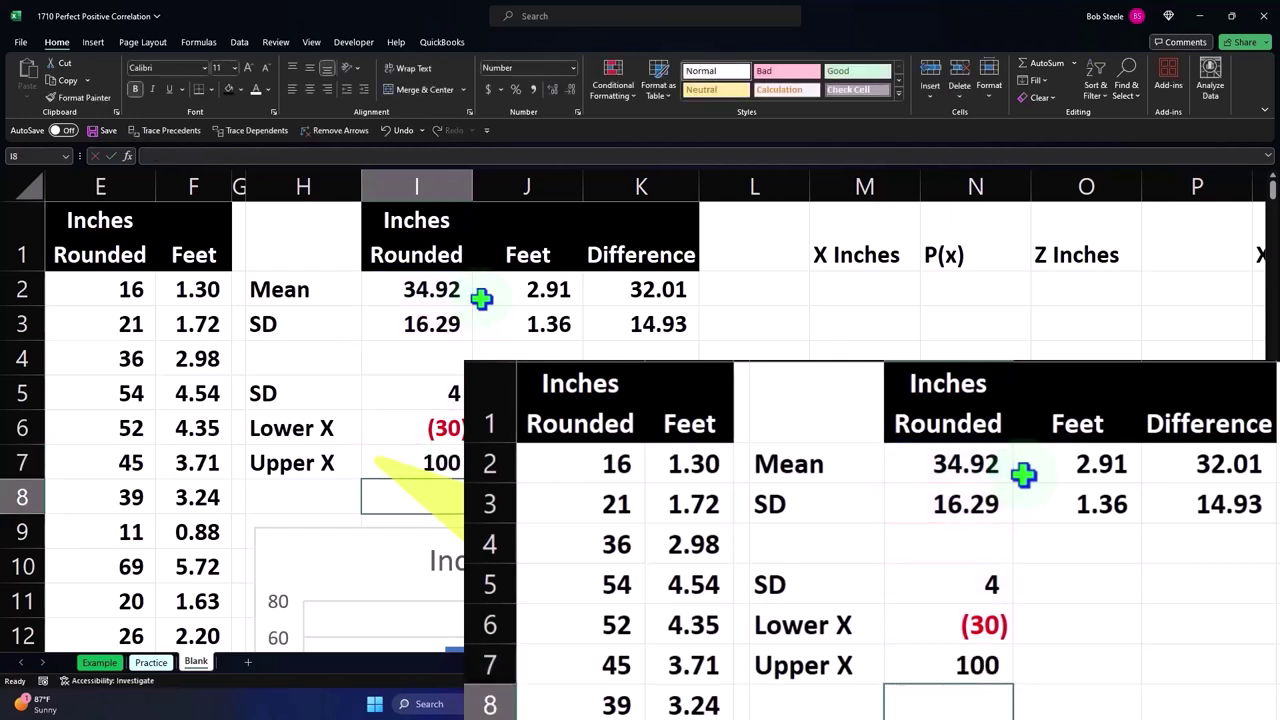
key("Right")
key("Up")
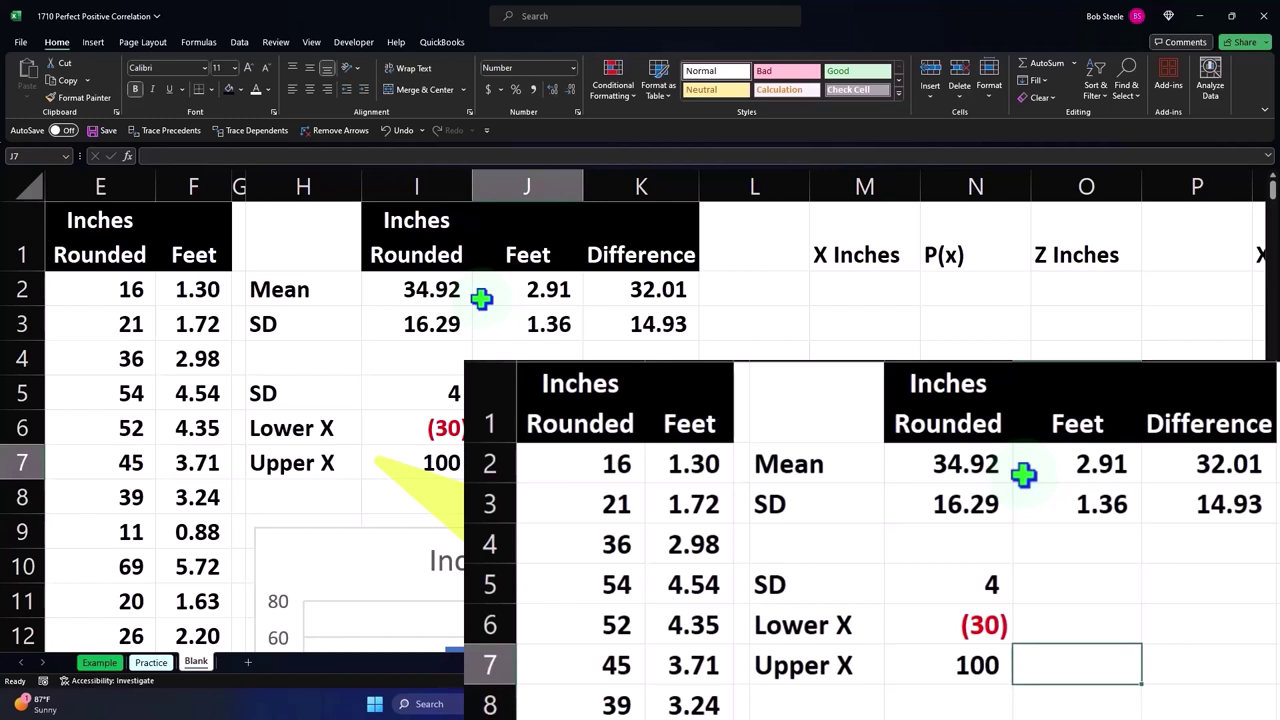
key("Up")
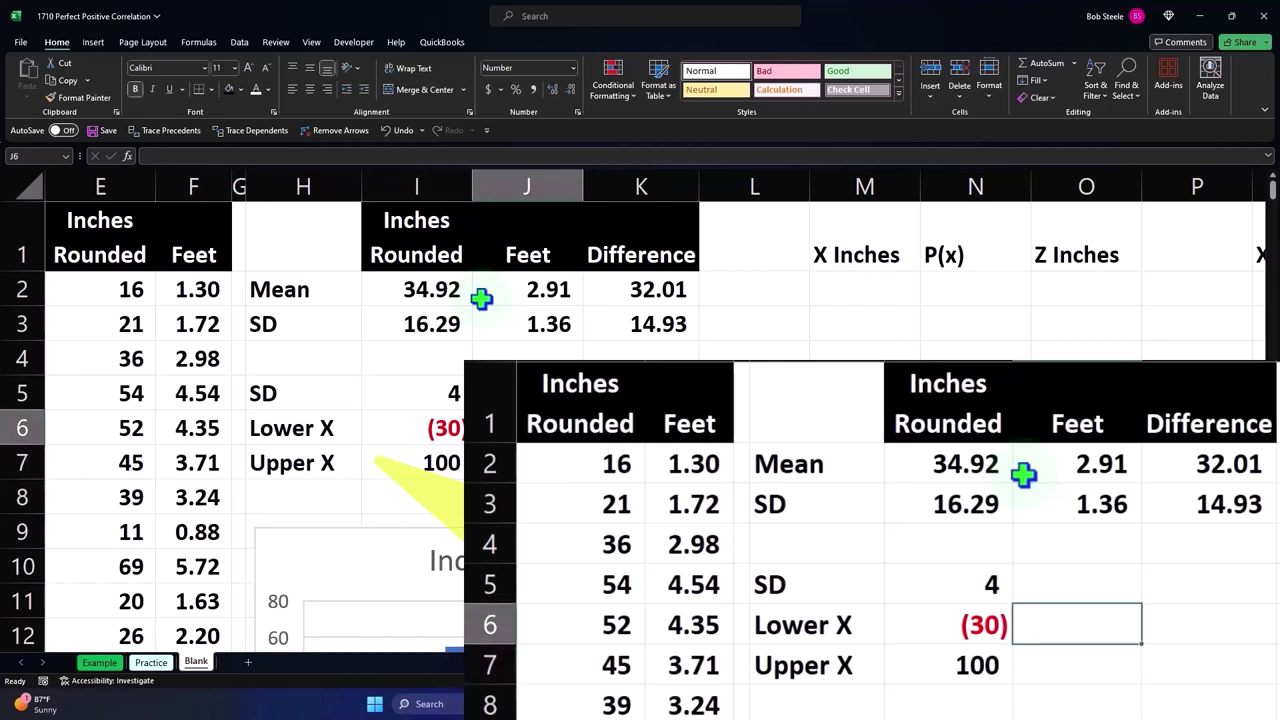
type("=")
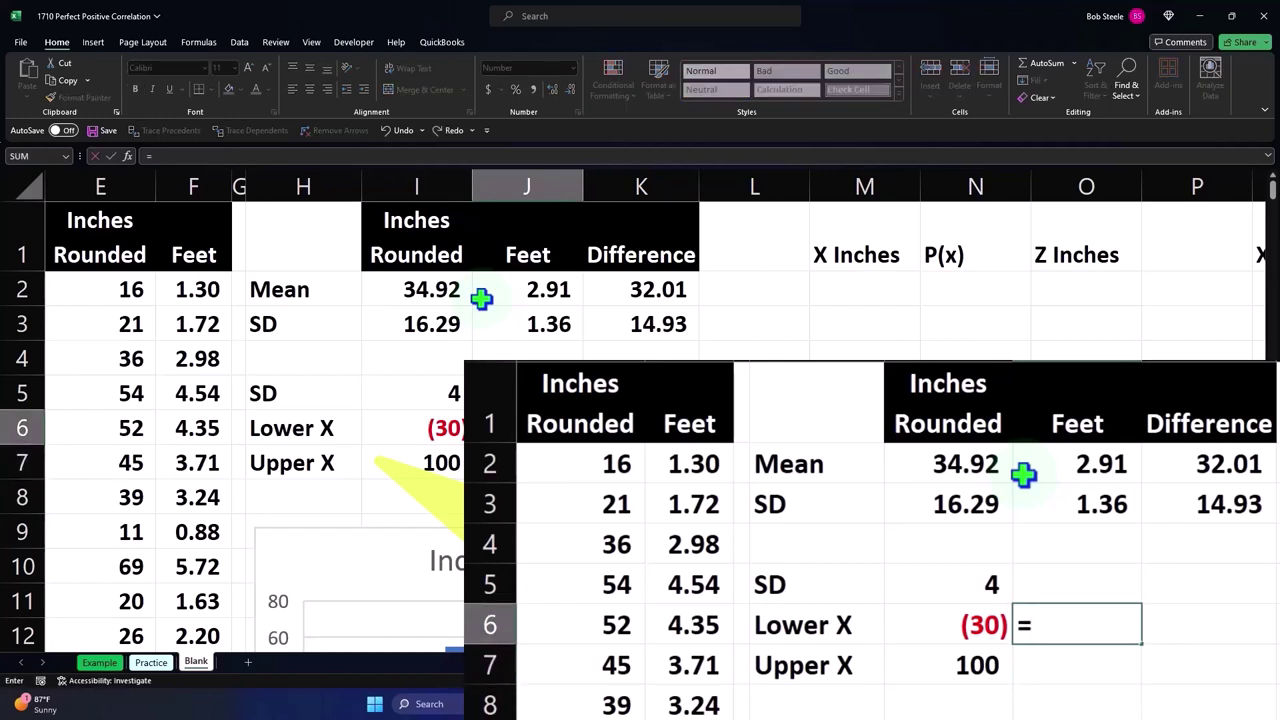
key("Up")
key("Up")
key("Up")
key("Up")
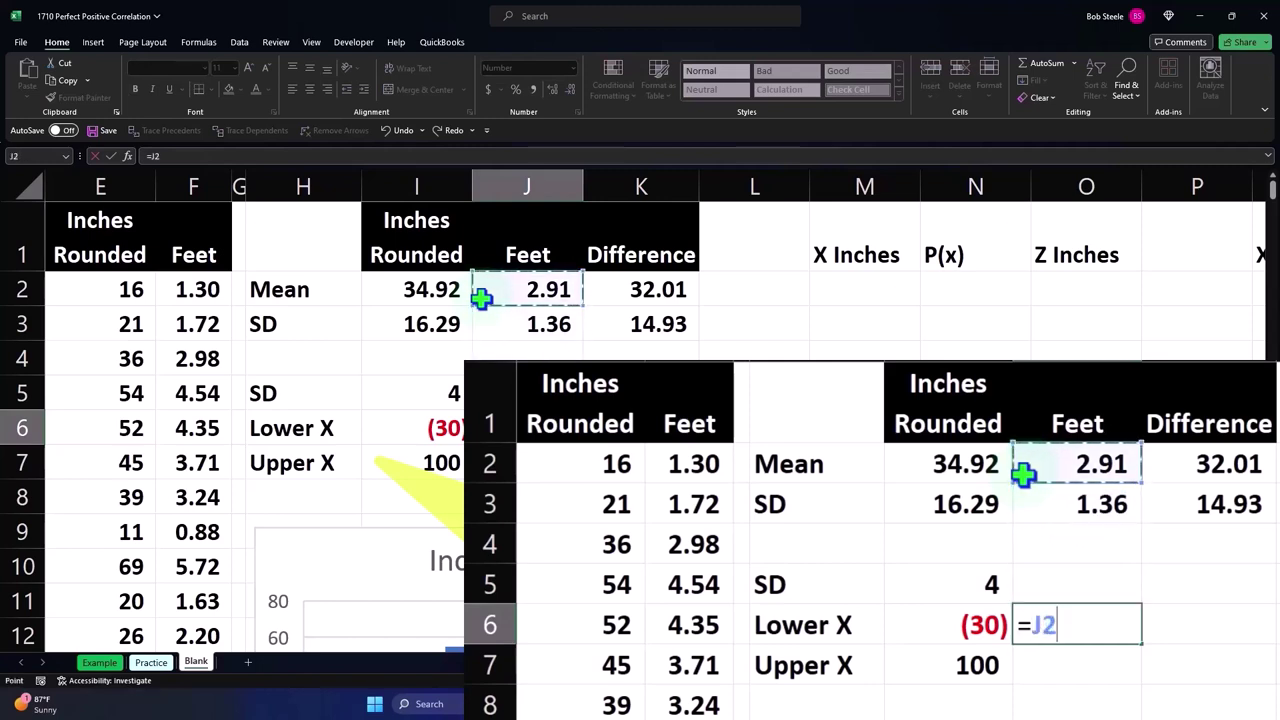
type("*")
key("Up")
key("Up")
key("Up")
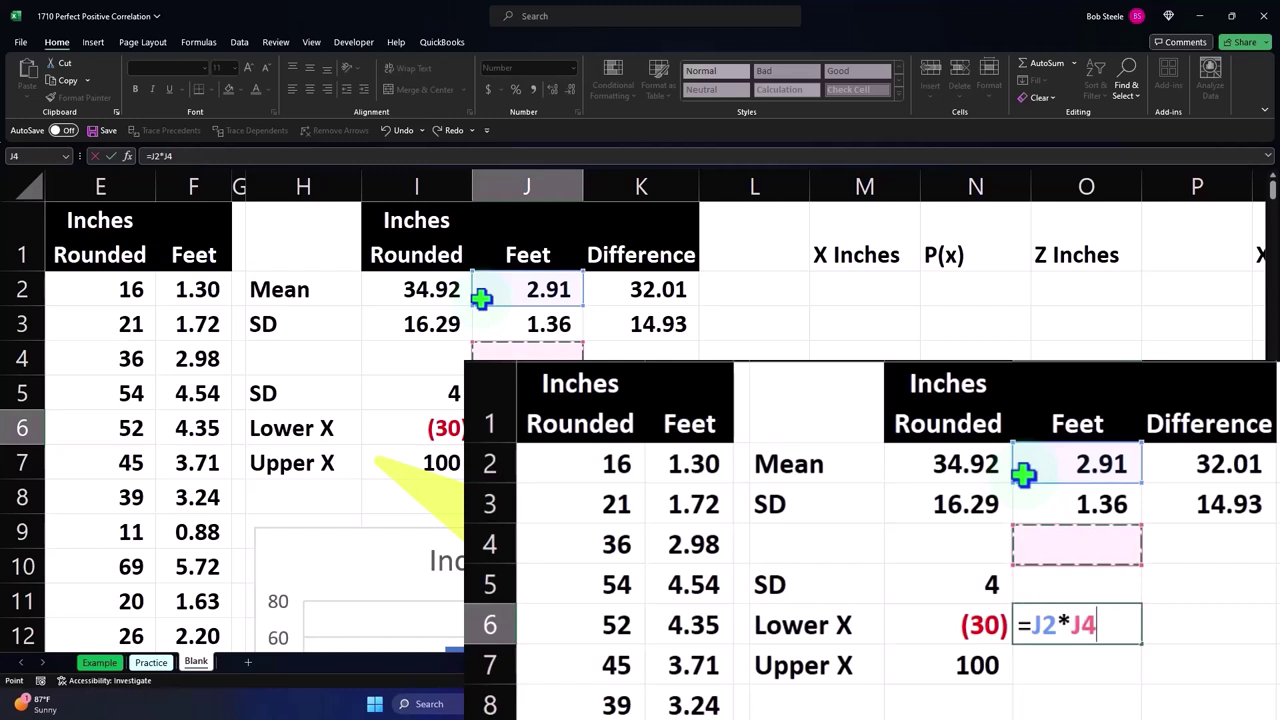
type("*")
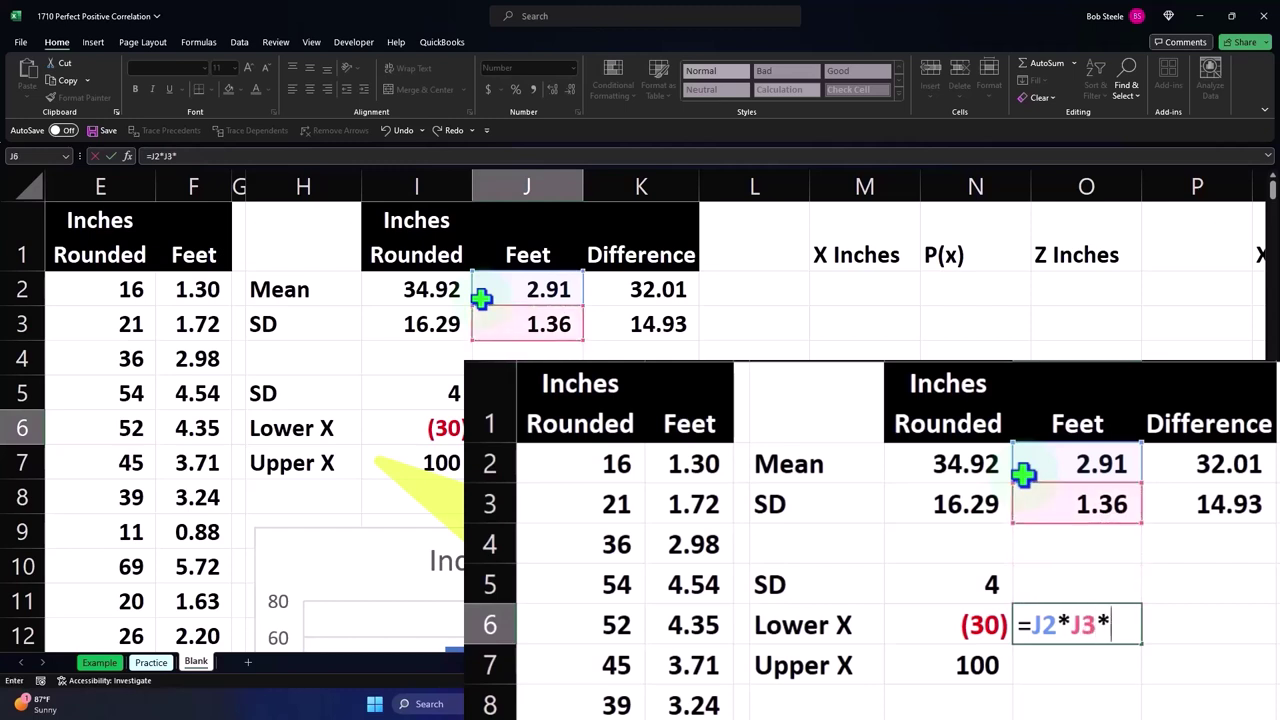
key("BackSpace")
key("BackSpace")
key("BackSpace")
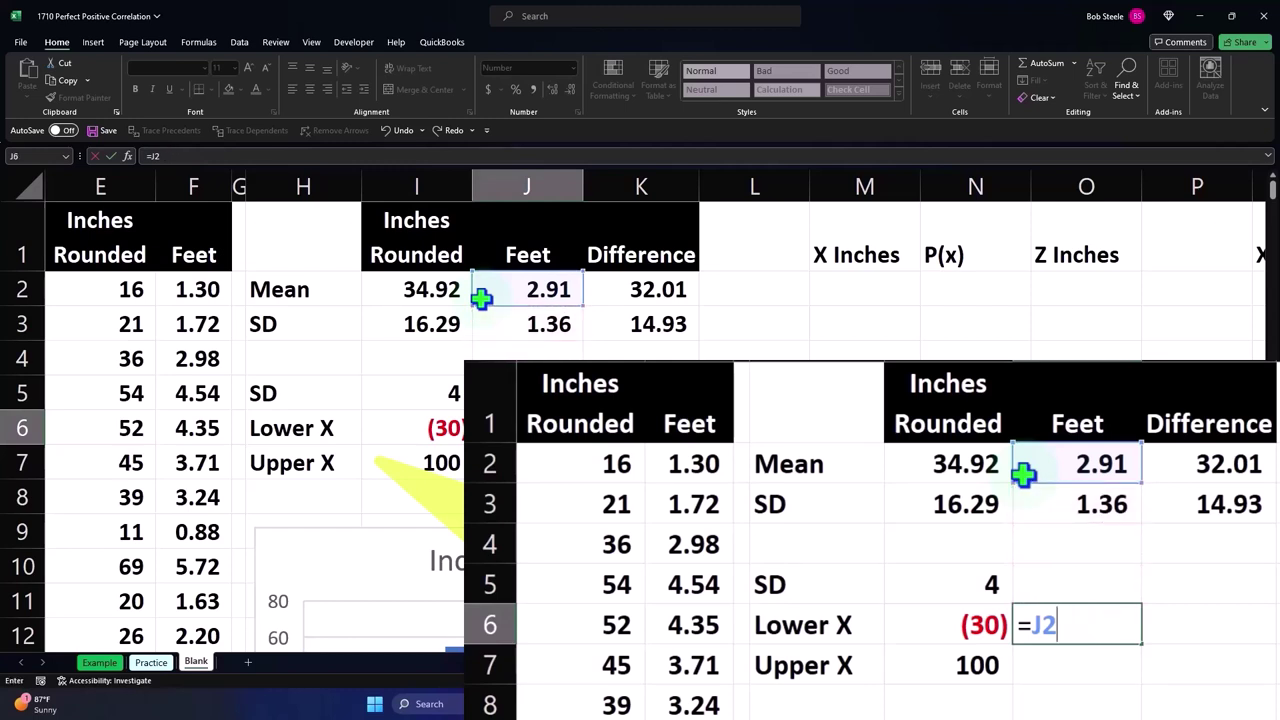
- Finish the feet Lower X formula in J6 as =J2-J3*I5, subtracting the SD times the SD multiplier from the mean
key("Up")
key("Up")
key("Up")
key("Up")
key("Down")
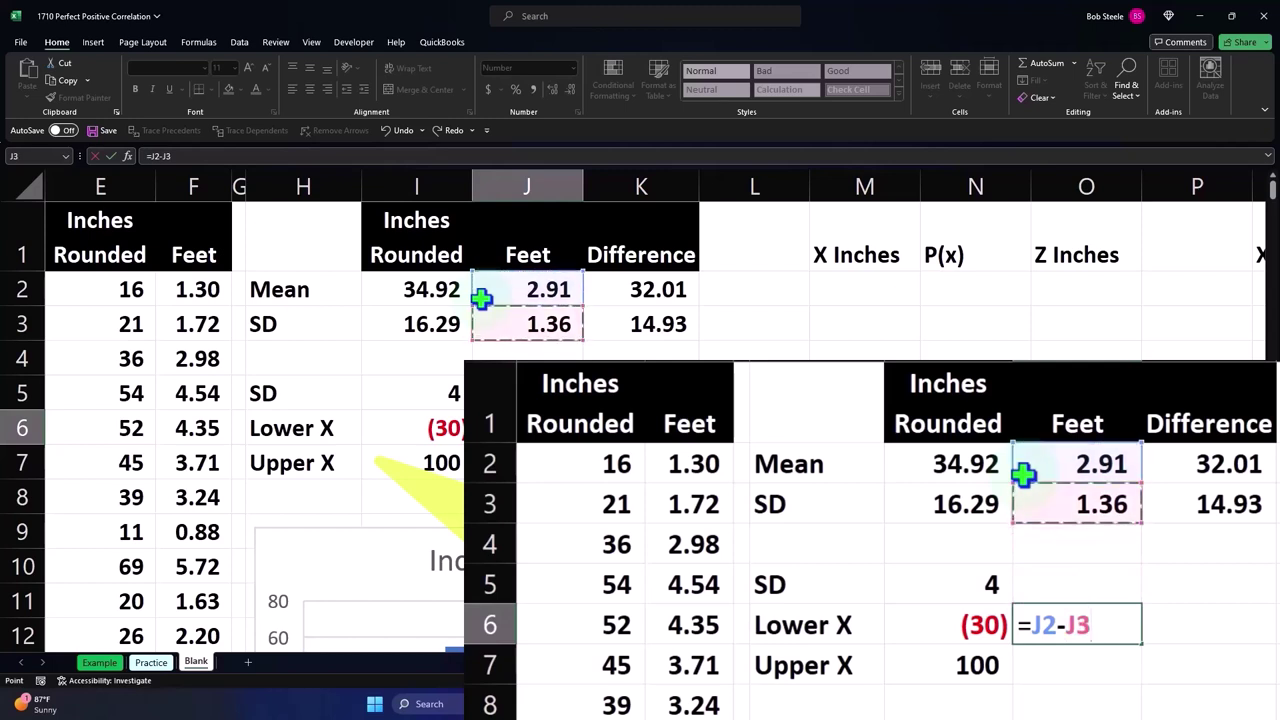
type("*")
key("Up")
key("Left")
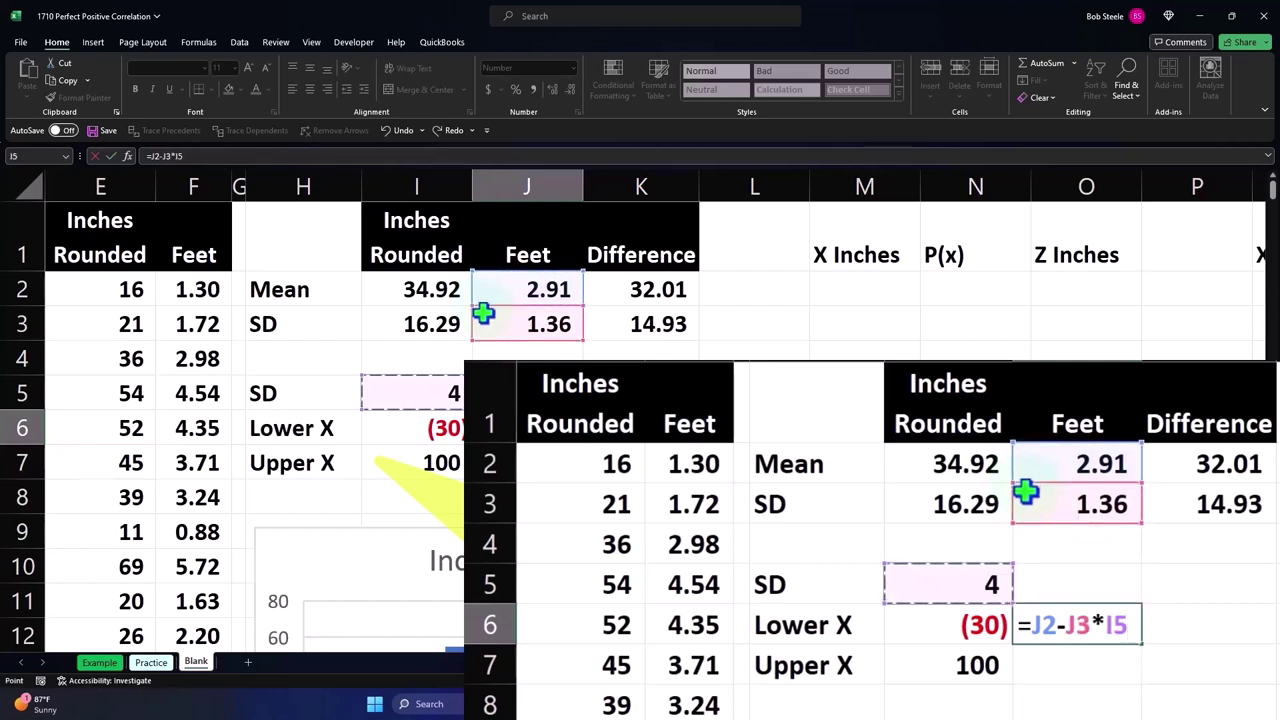
key("Return")
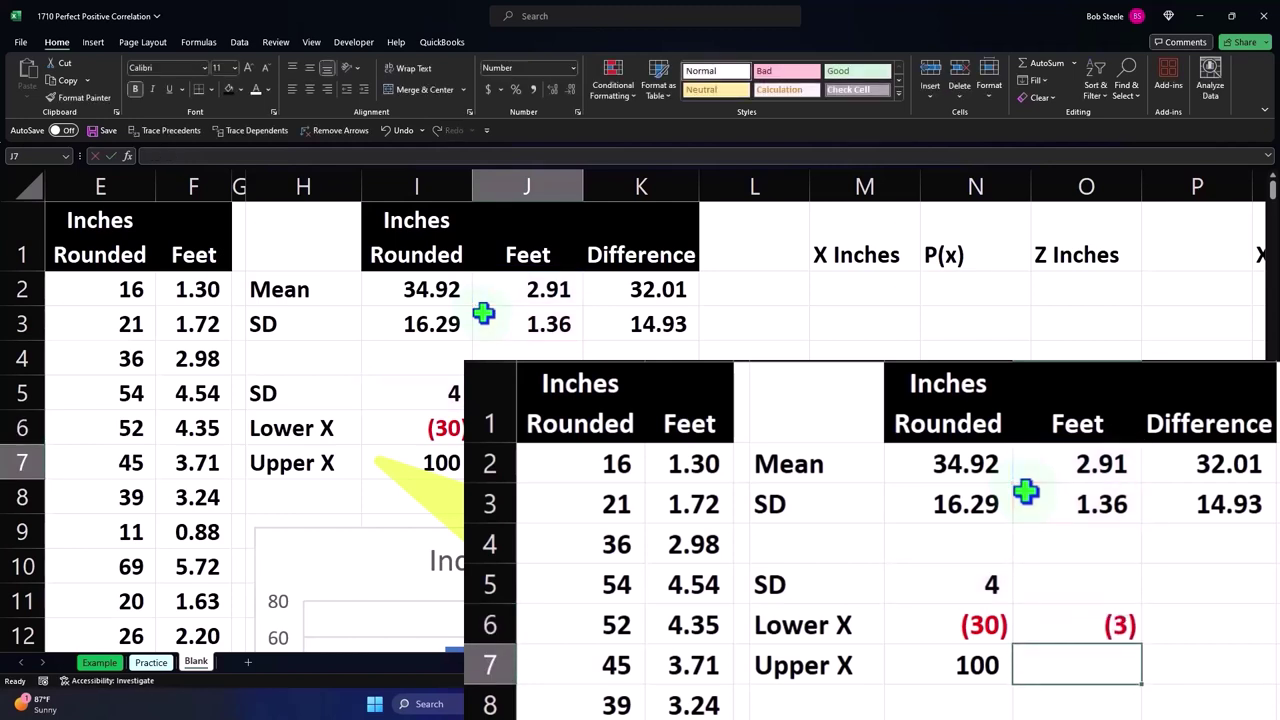
- Enter the feet Upper X formula =J2+J3*I5 in J7
type("=")
key("Up")
key("Up")
key("Up")
key("Up")
key("Up")
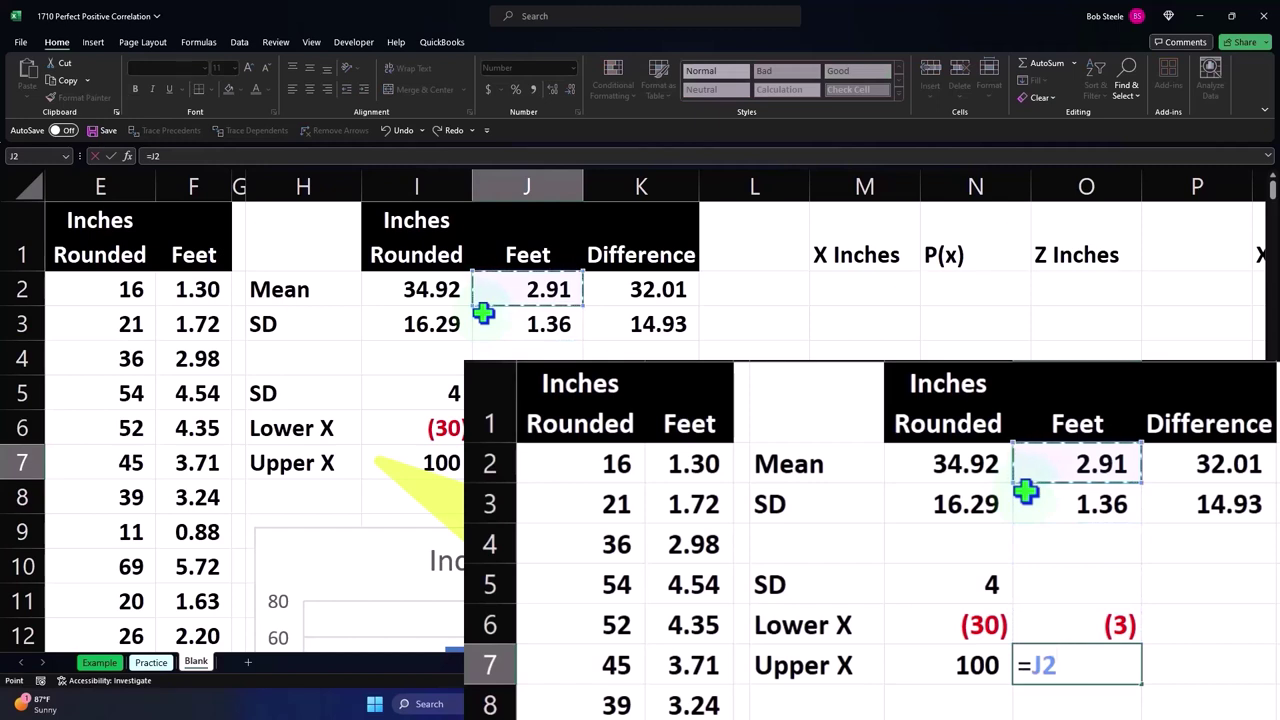
type("+")
key("Up")
key("Up")
key("Up")
key("Up")
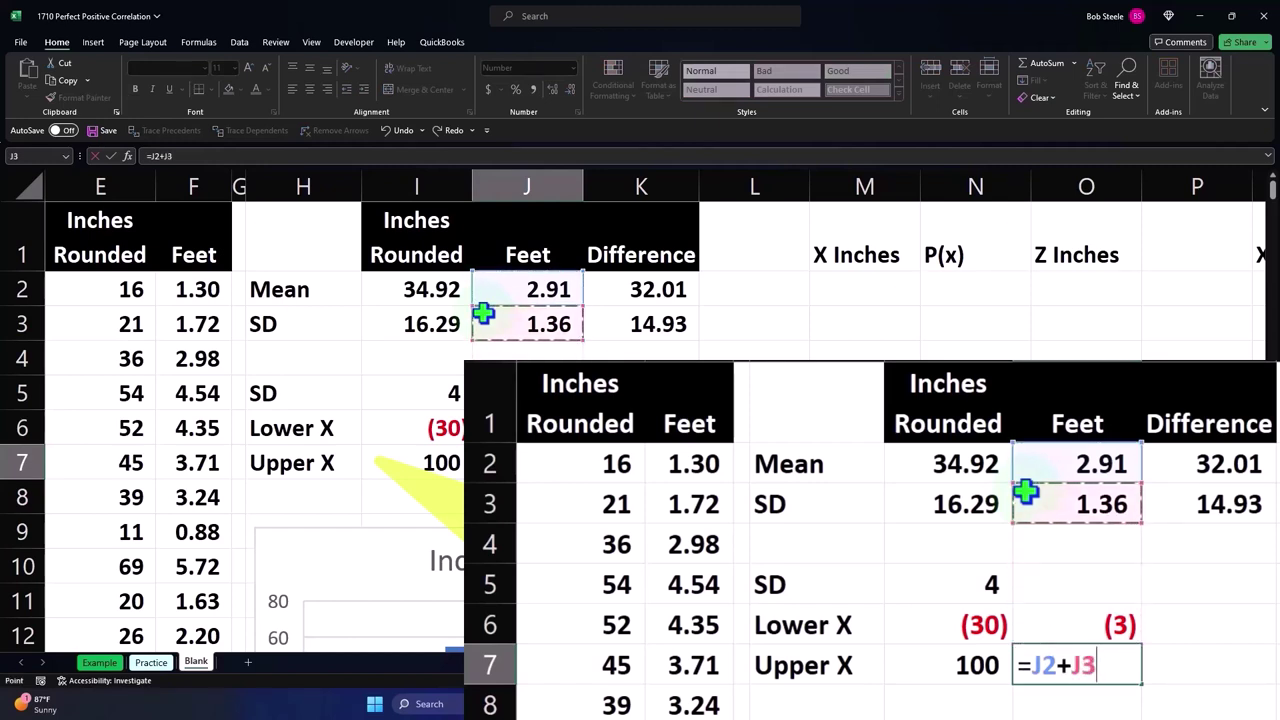
type("*")
key("Up")
key("Up")
key("Return")
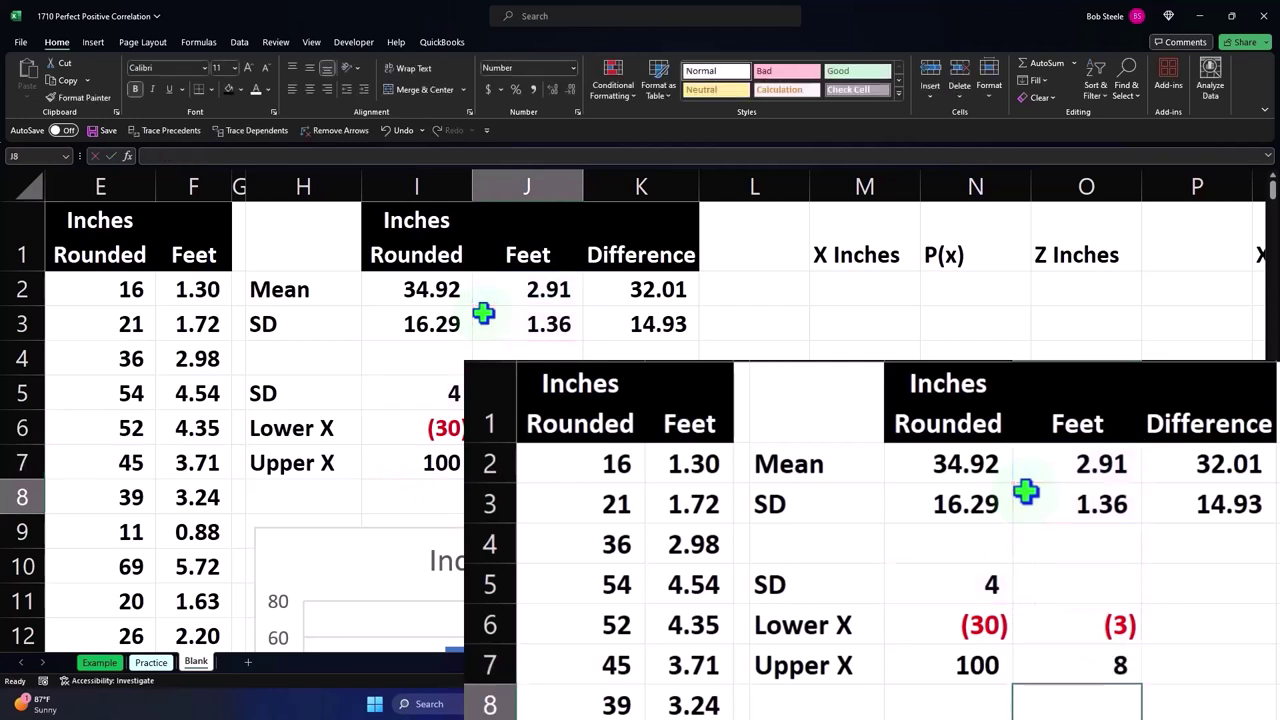
- Display the lower and upper X values in I6:J7 with two decimal places
left_click_drag(437, 425, 508, 457)
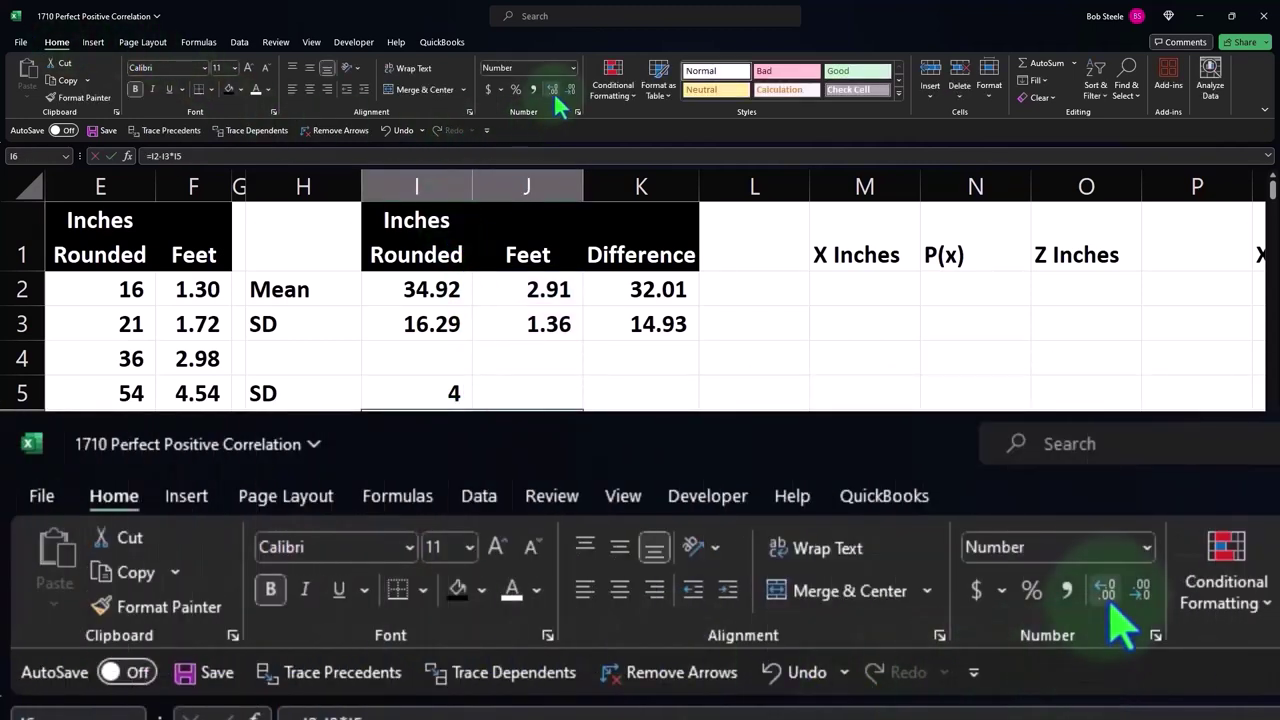
left_click(671, 366)
- Narrow column L to a thin spacer column between the statistics table and the X Inches table
scroll(671, 370, "down", 5)
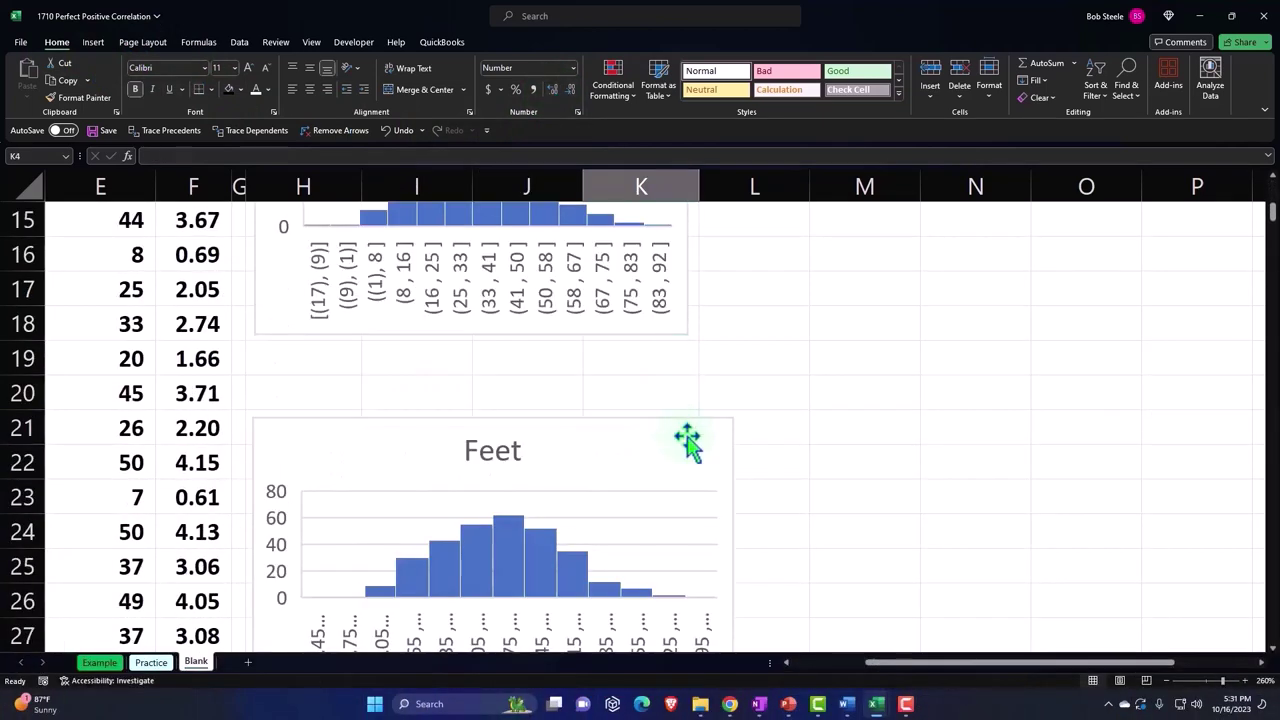
left_click(686, 440)
scroll(688, 440, "up", 5)
scroll(688, 440, "down", 2)
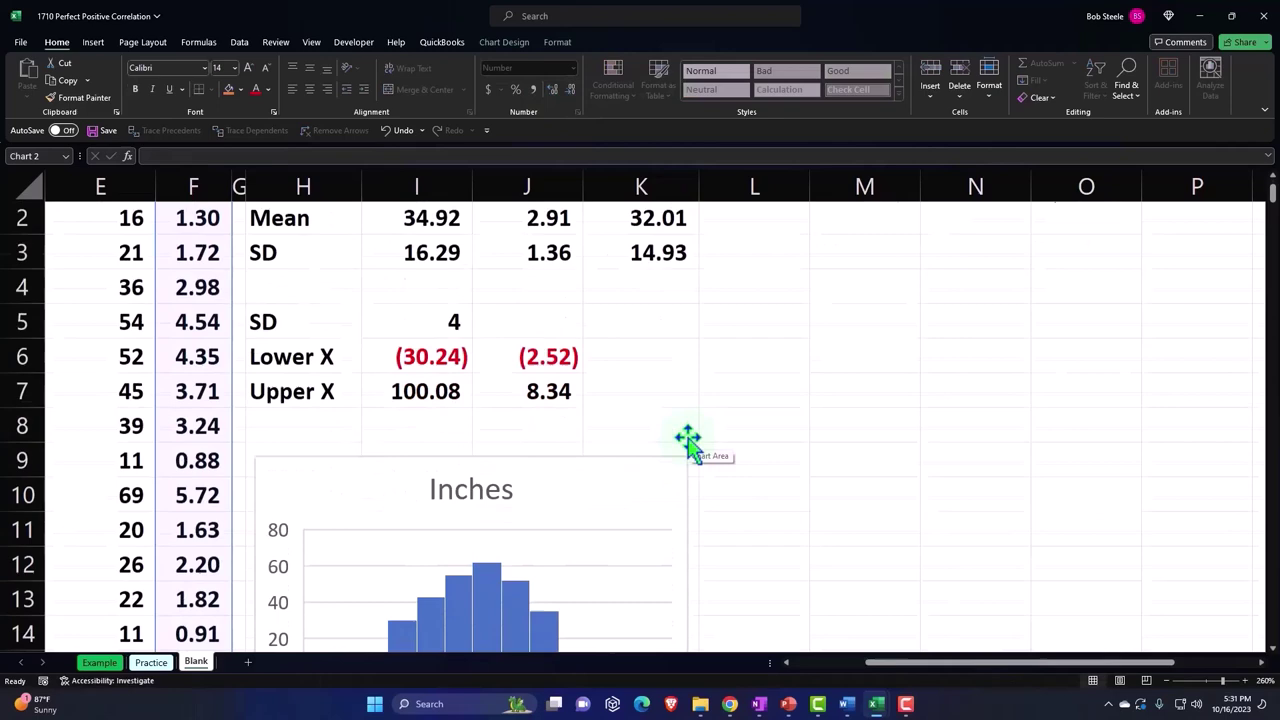
scroll(700, 420, "up", 2)
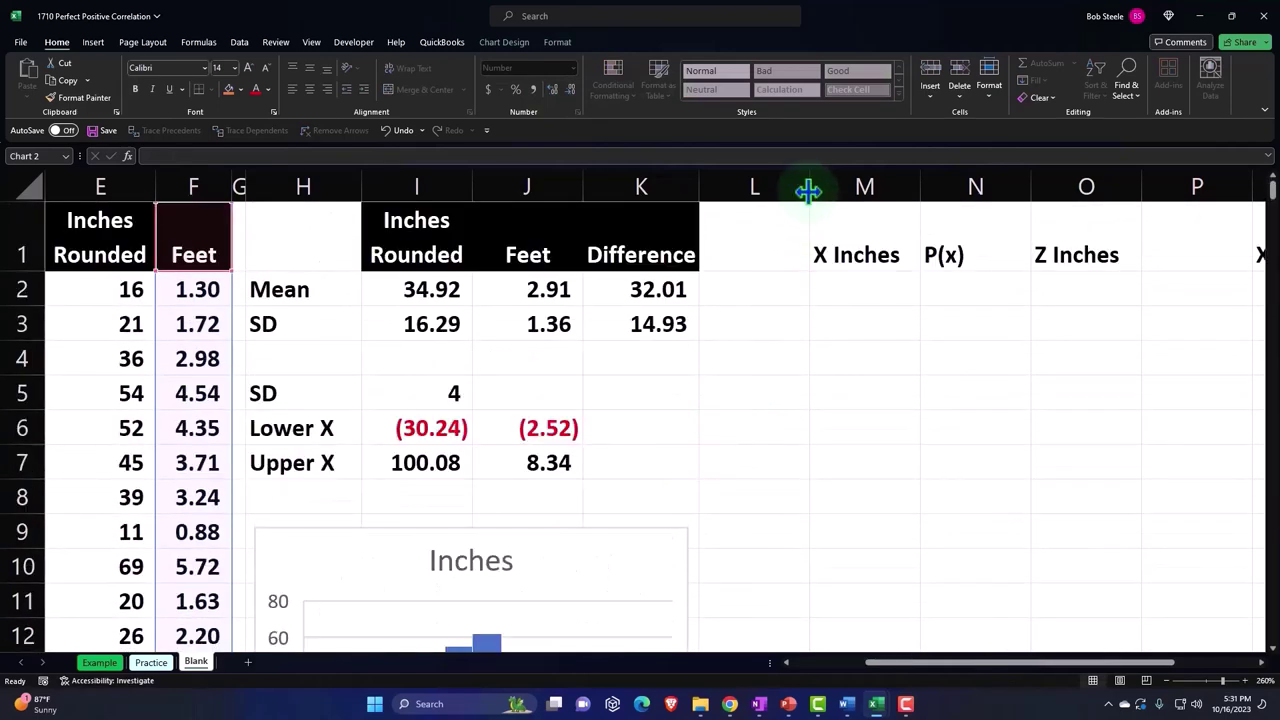
left_click_drag(808, 193, 714, 207)
- Shrink the Feet histogram slightly in width and height so it ends before column L
scroll(680, 330, "down", 4)
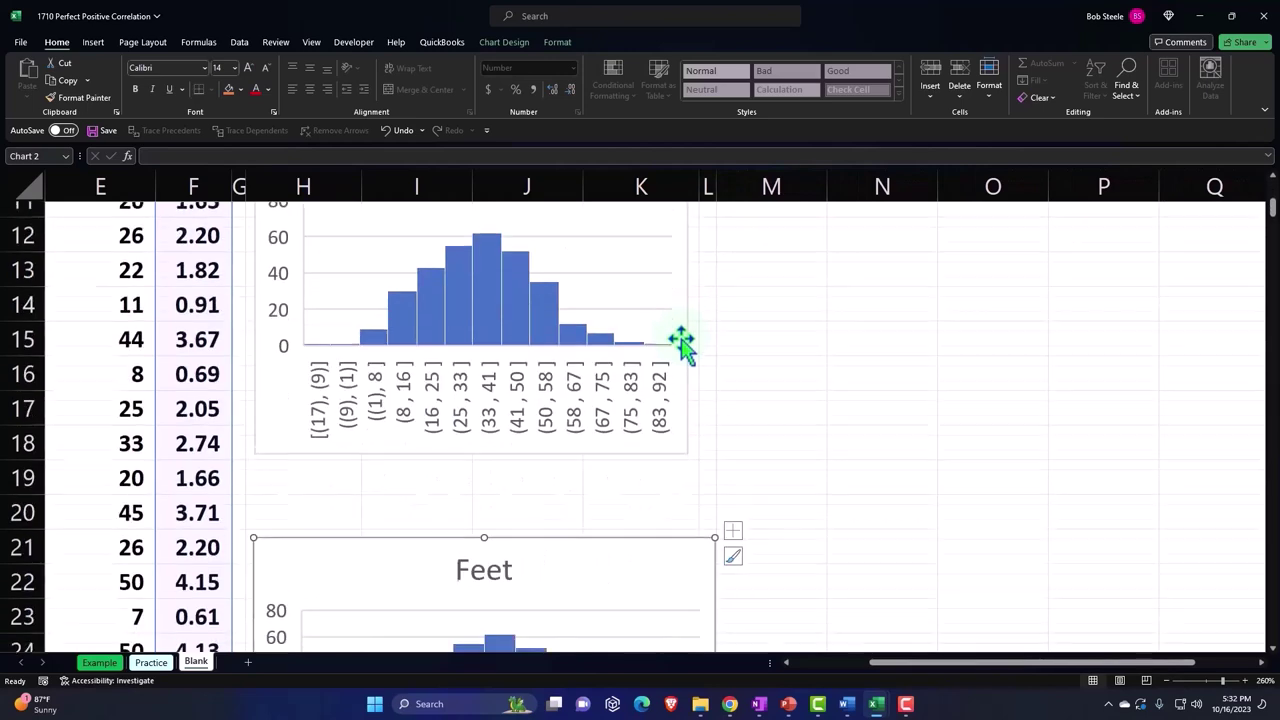
scroll(700, 500, "down", 1)
scroll(695, 590, "down", 1)
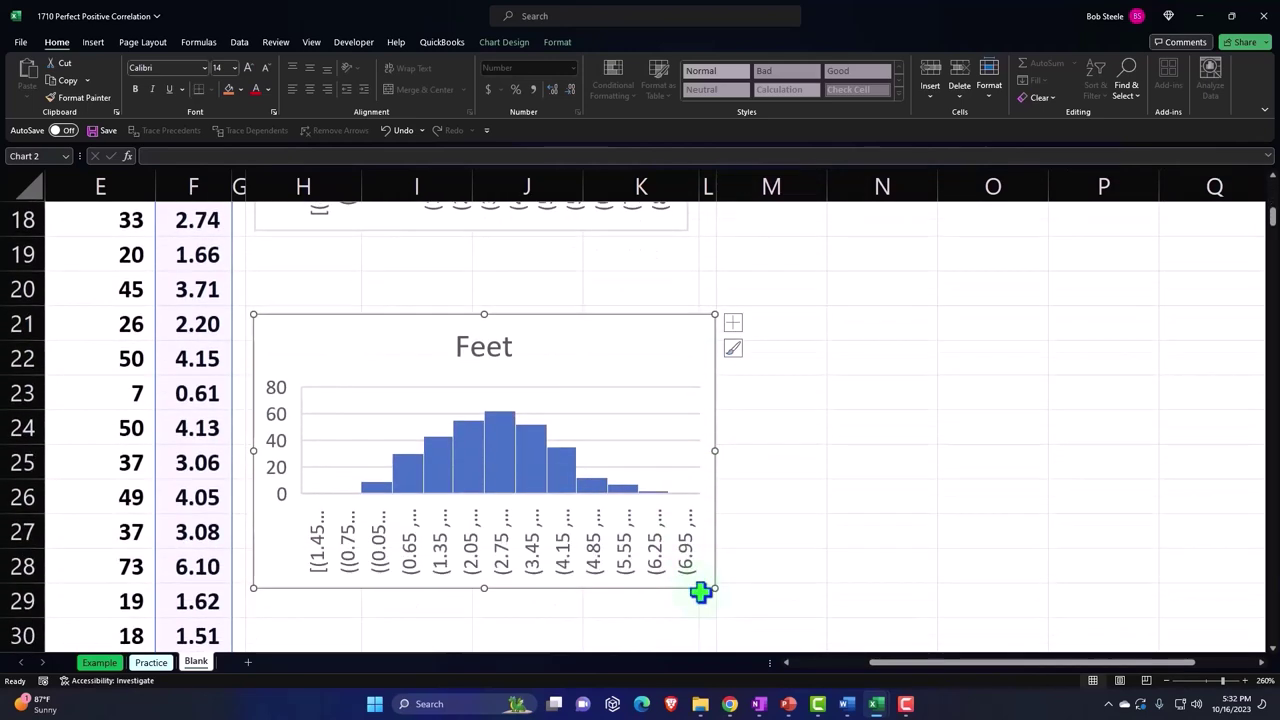
left_click_drag(713, 588, 697, 574)
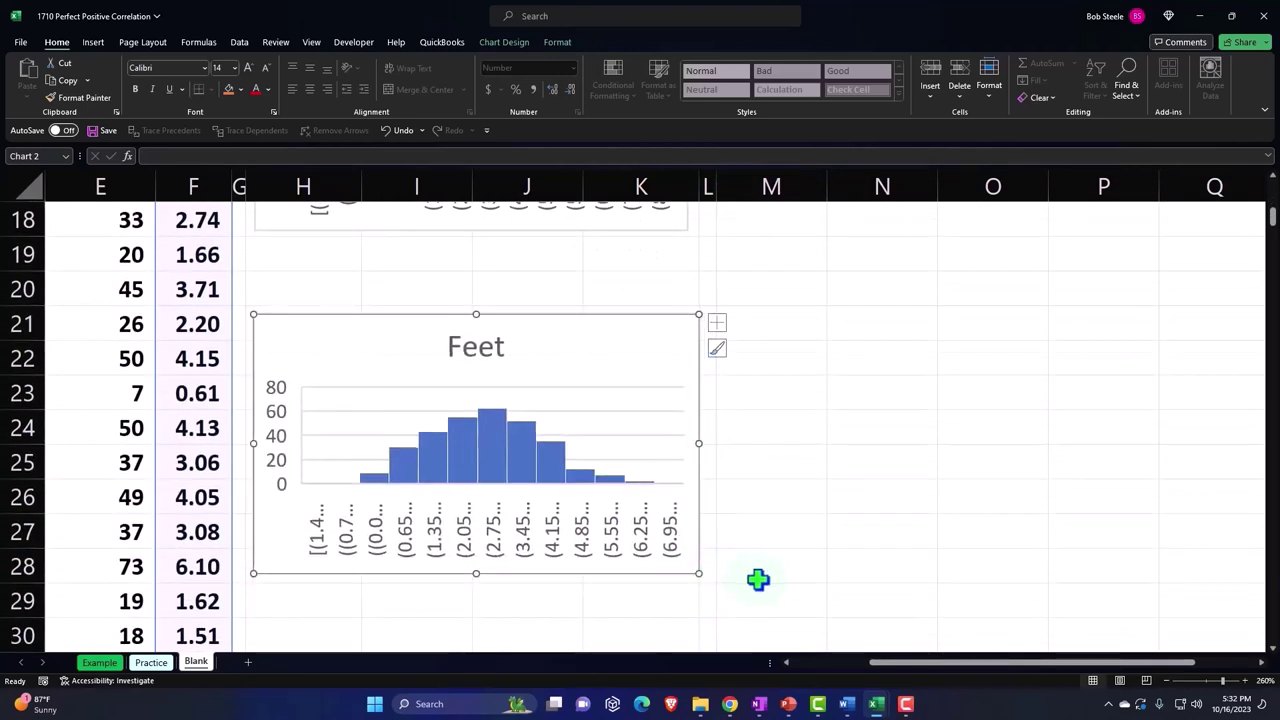
scroll(770, 579, "up", 6)
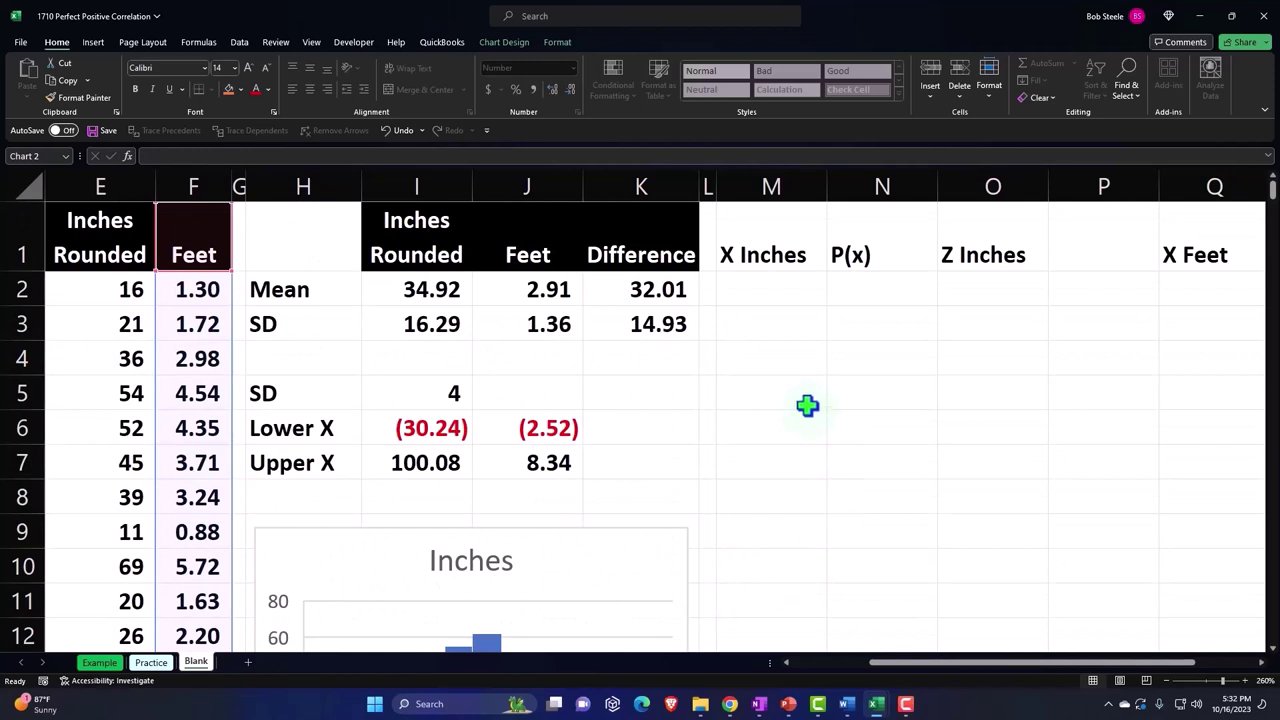
- Format the X Inches, P(x) and Z Inches headers in M1:O1 with black fill, white font and centered alignment
left_click_drag(810, 262, 948, 230)
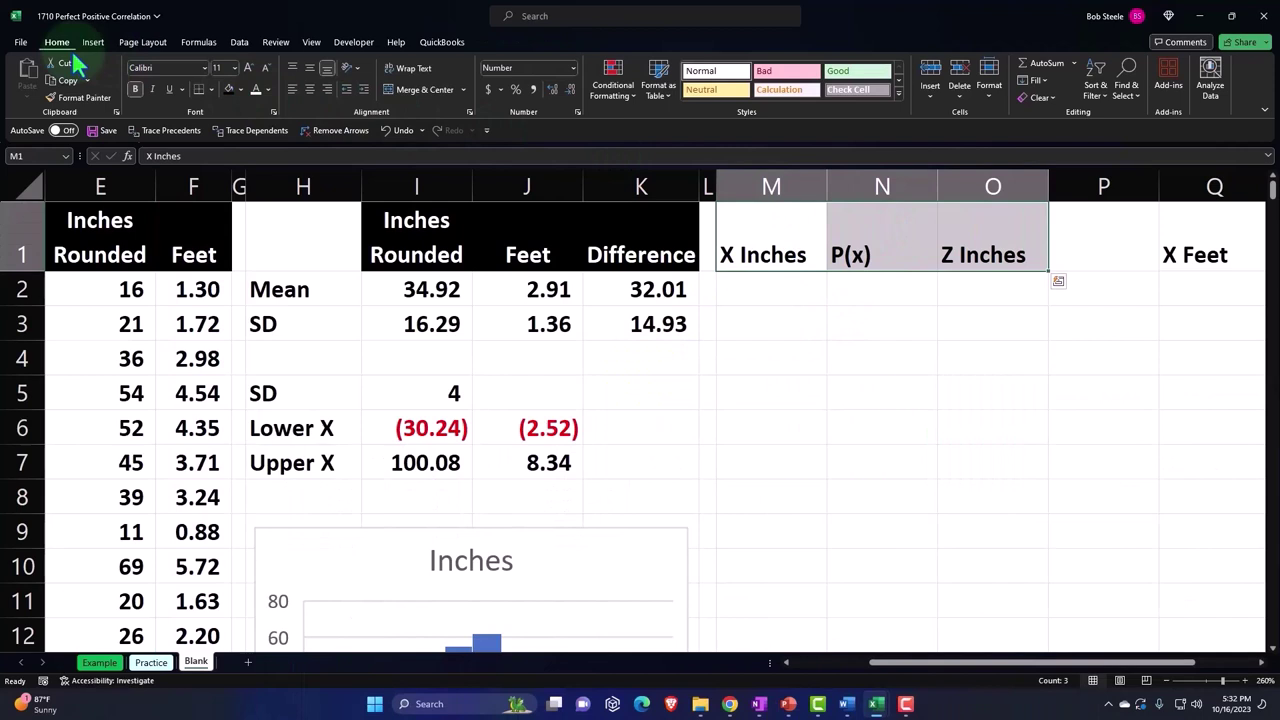
left_click(229, 92)
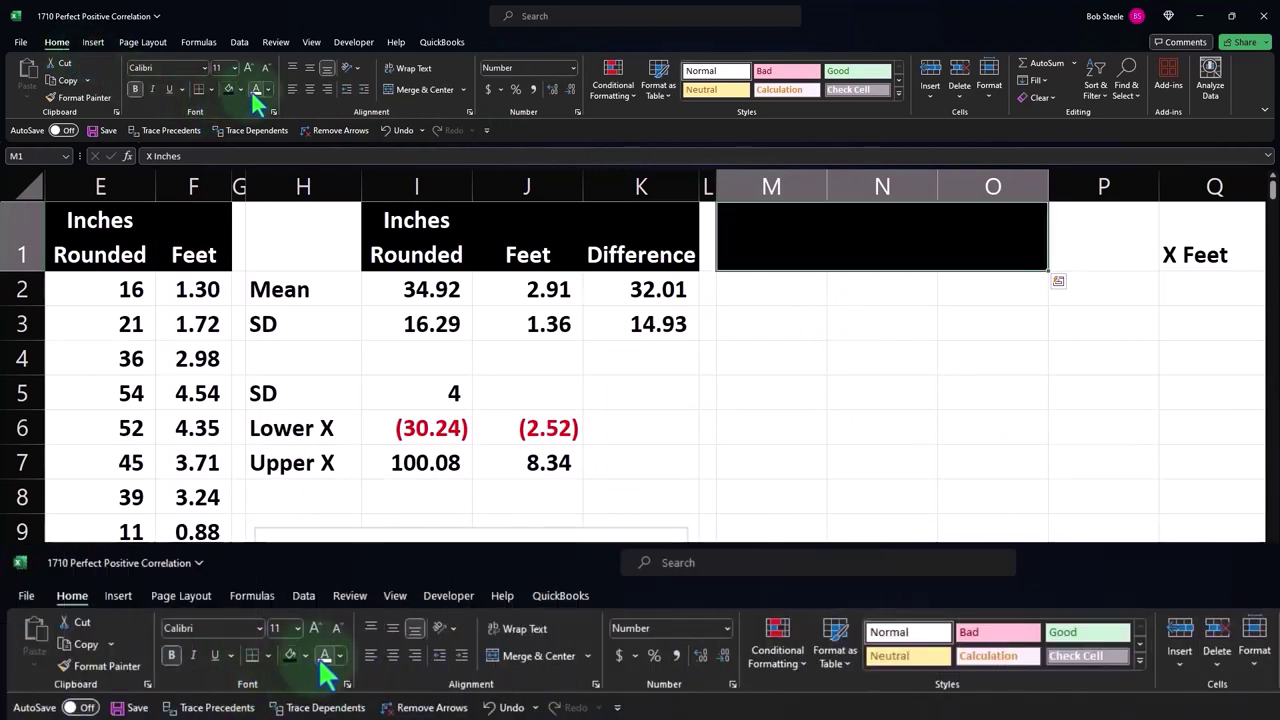
left_click(310, 89)
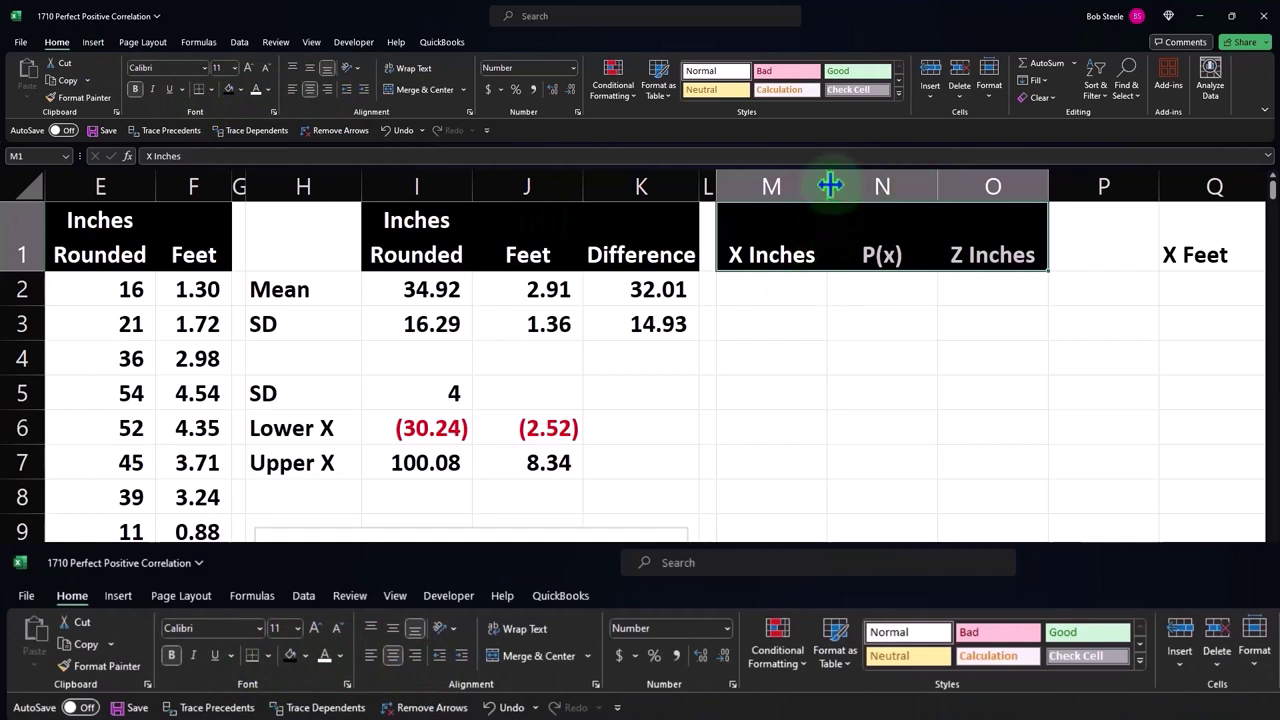
- Wrap the header text in M1:O1 and set columns M to O to one equal, narrower width
left_click_drag(830, 185, 797, 183)
left_click_drag(790, 232, 943, 237)
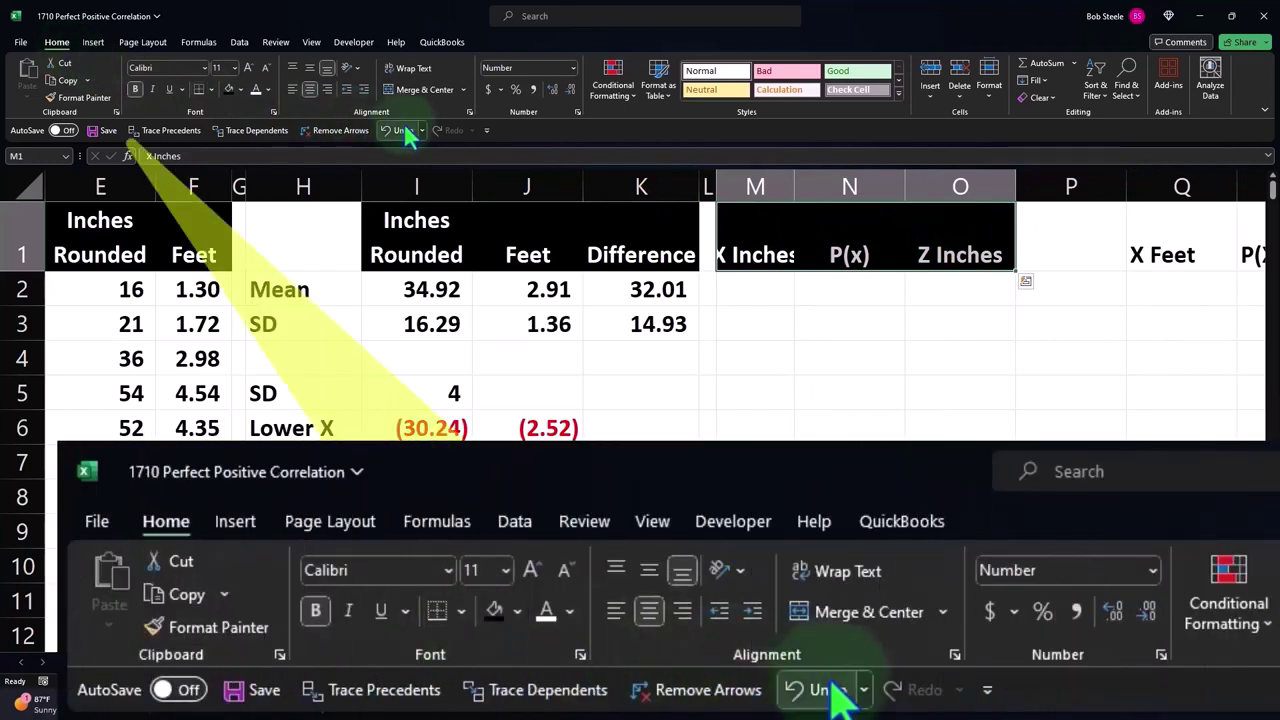
left_click(410, 68)
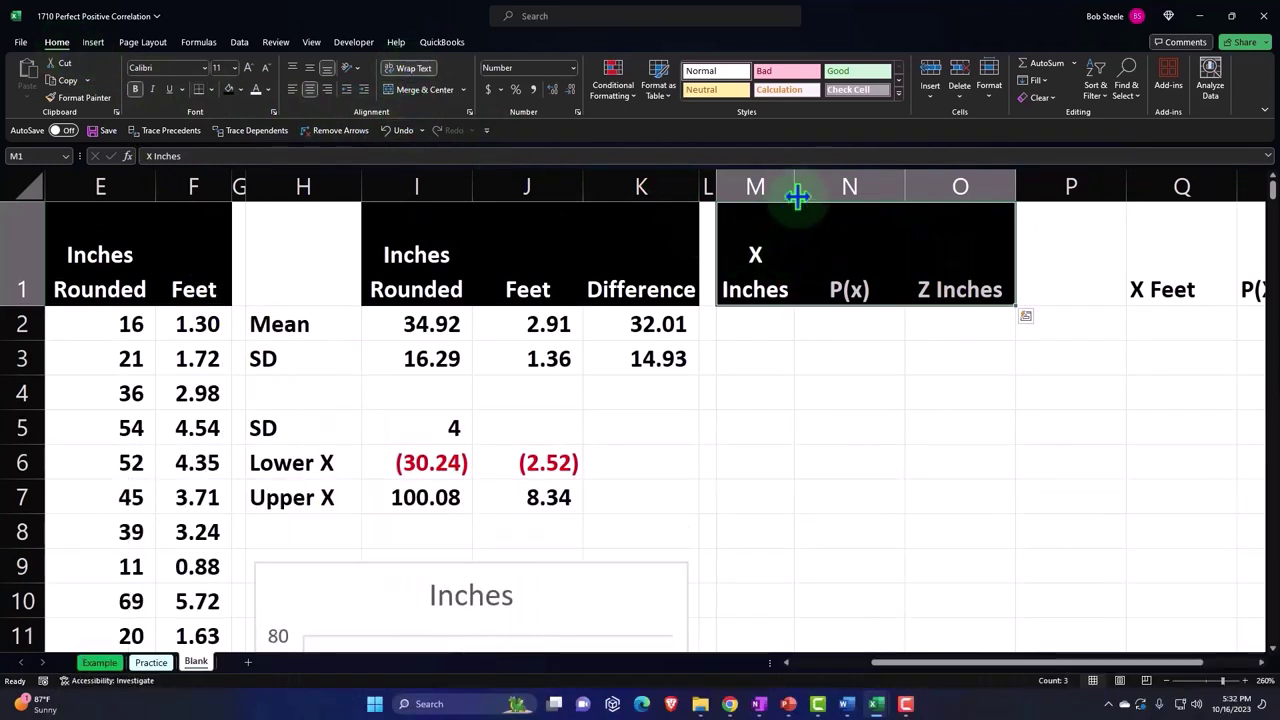
left_click_drag(797, 196, 868, 188)
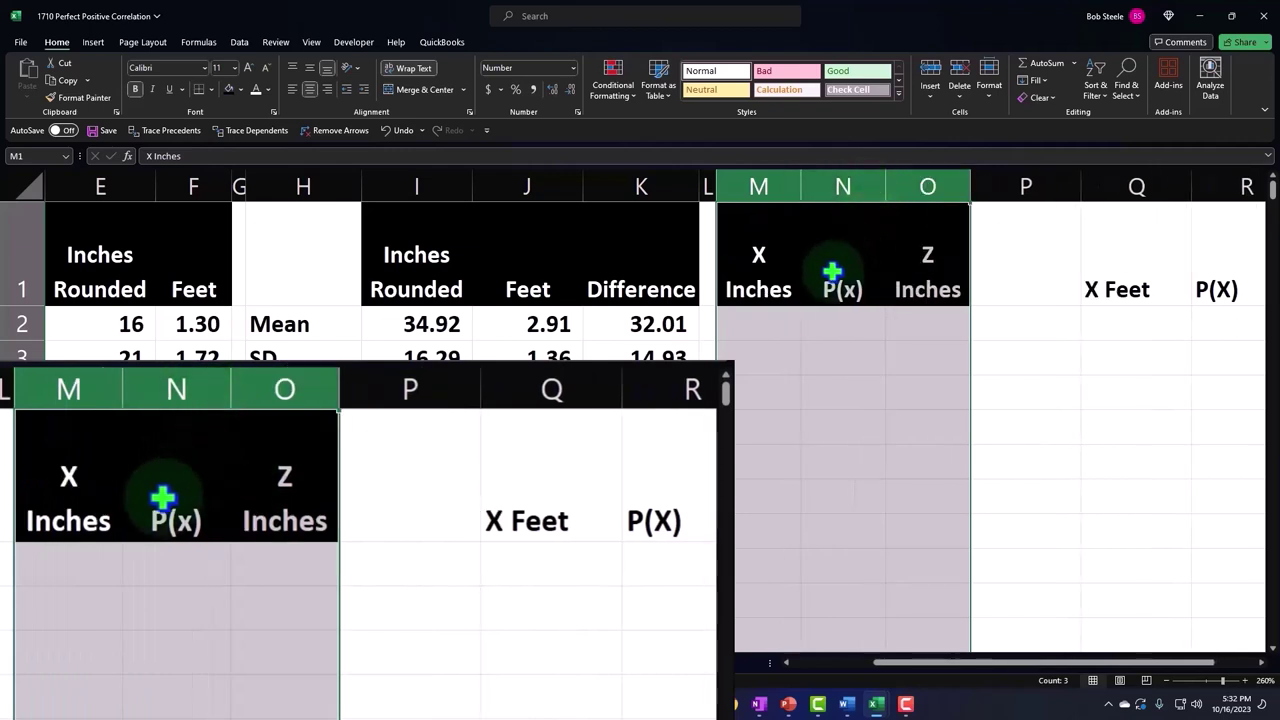
- Fill the X Inches column from M2 to M132 with a series starting at -30 and -29 and ending at 100
left_click(760, 323)
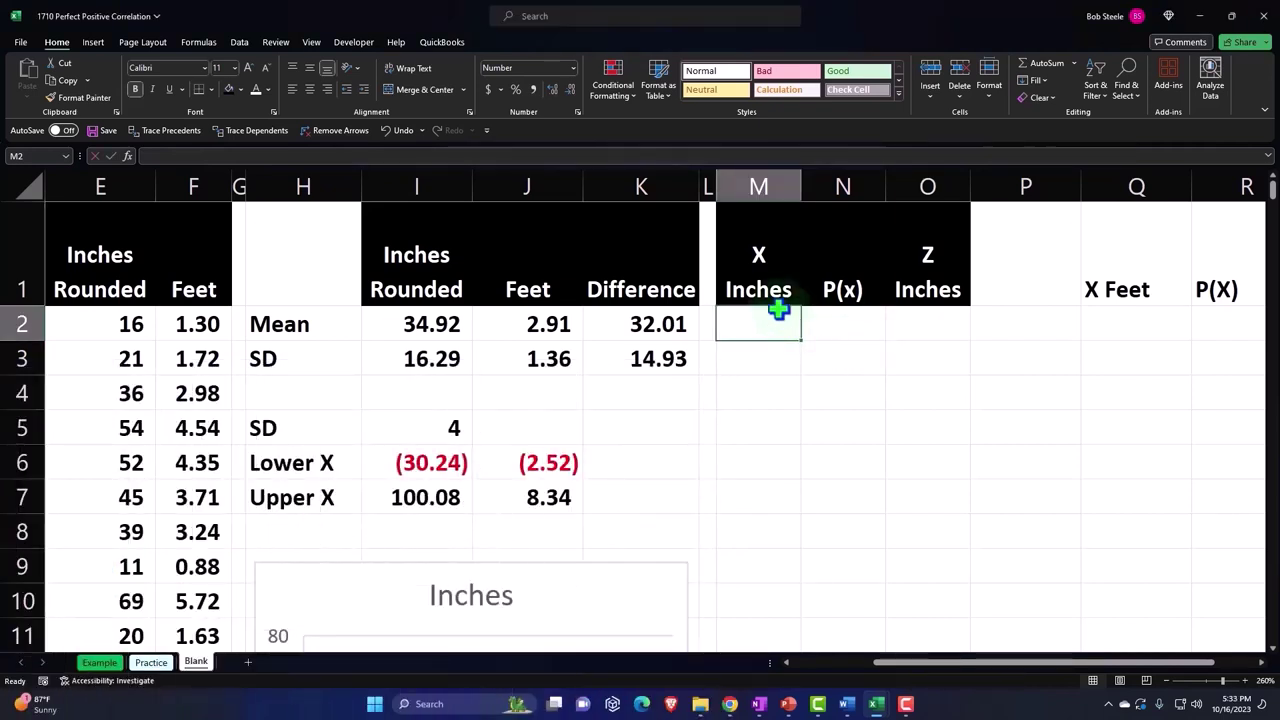
type("-30")
key("Return")
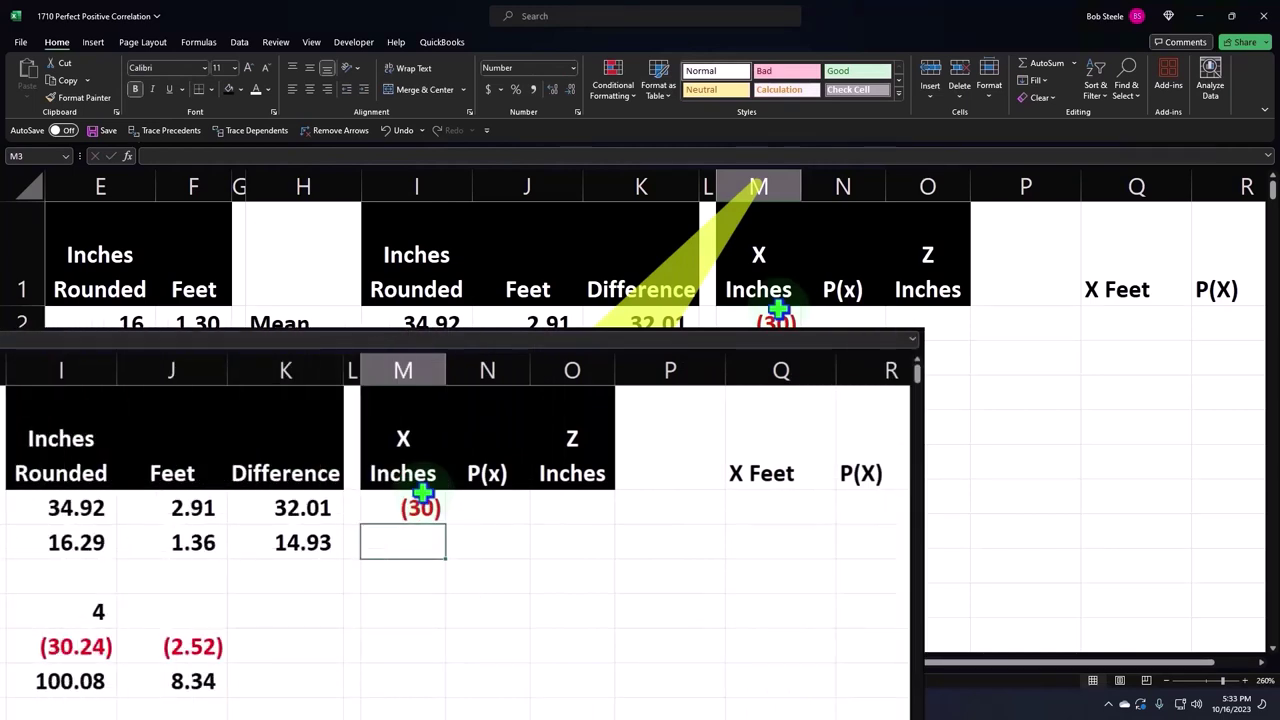
type("-29")
key("Return")
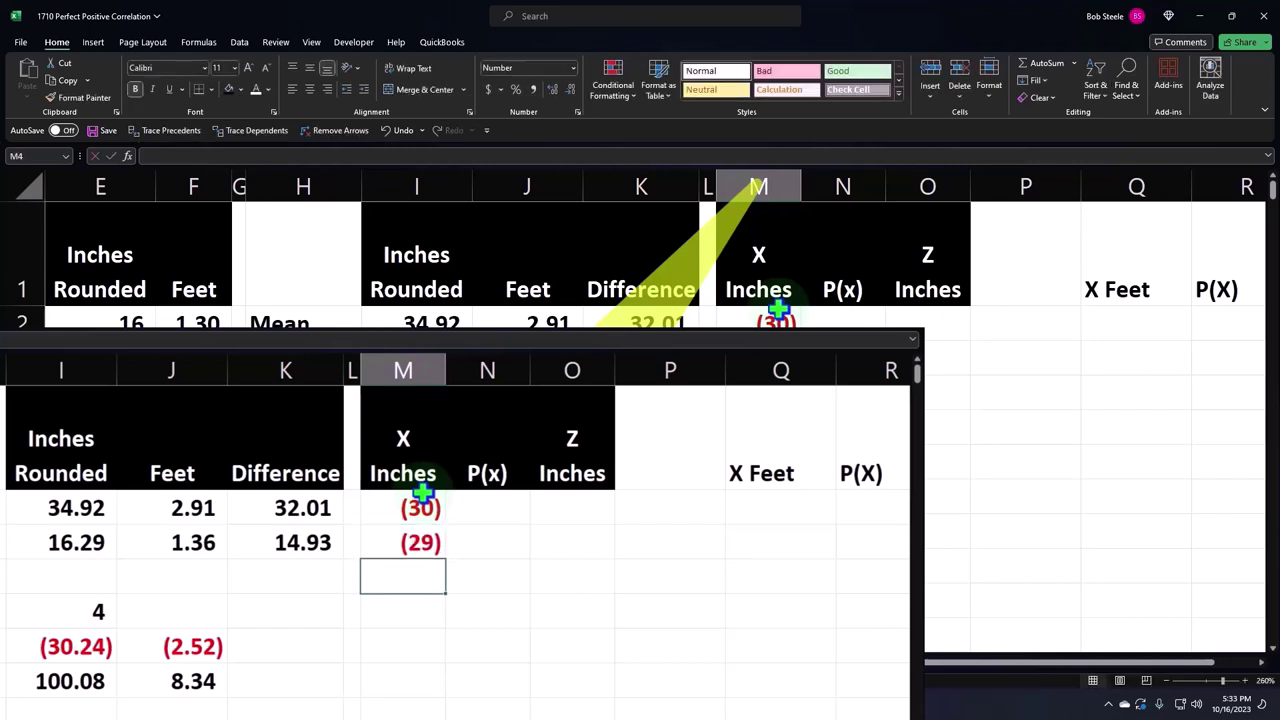
left_click_drag(423, 510, 425, 541)
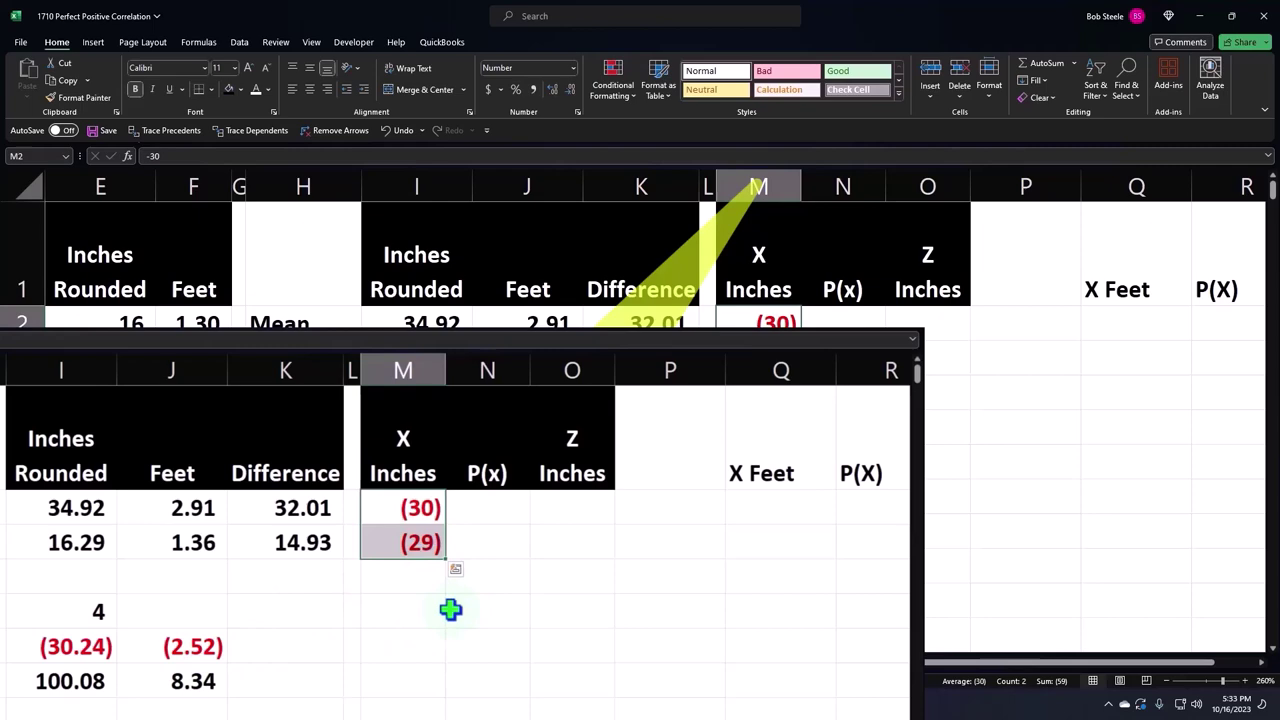
left_click_drag(449, 562, 786, 236)
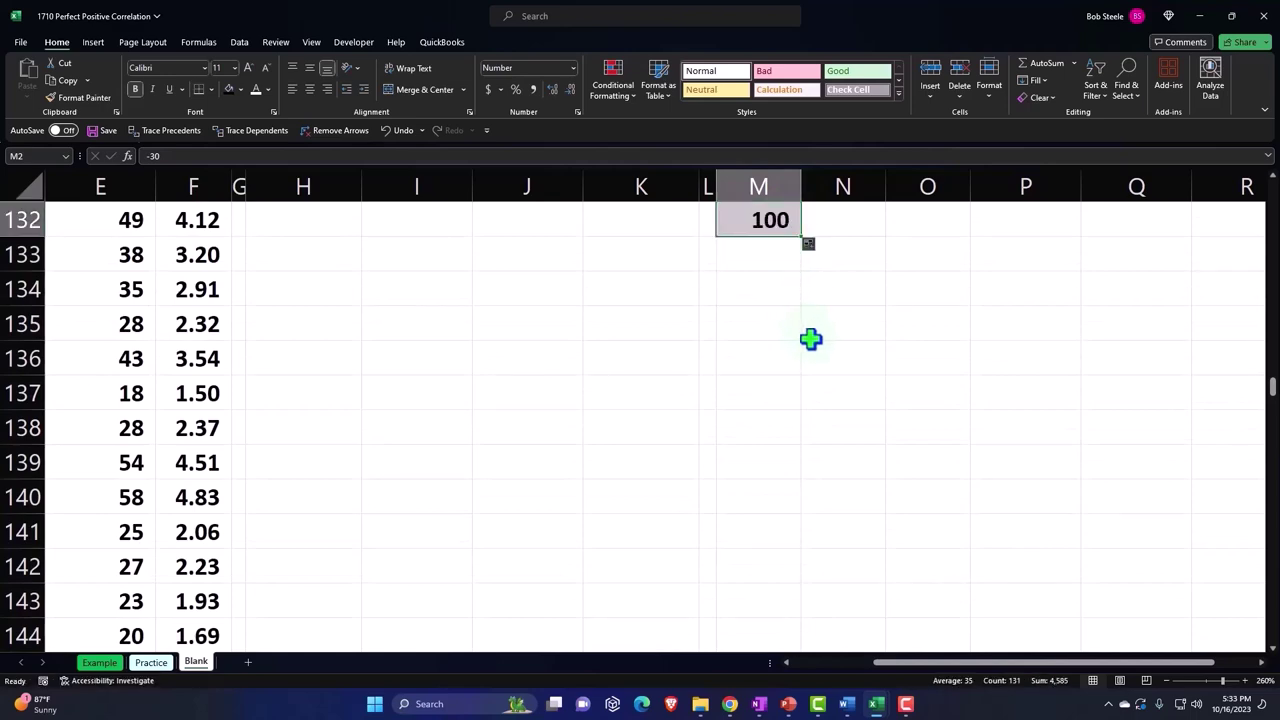
left_click_drag(1274, 390, 1270, 182)
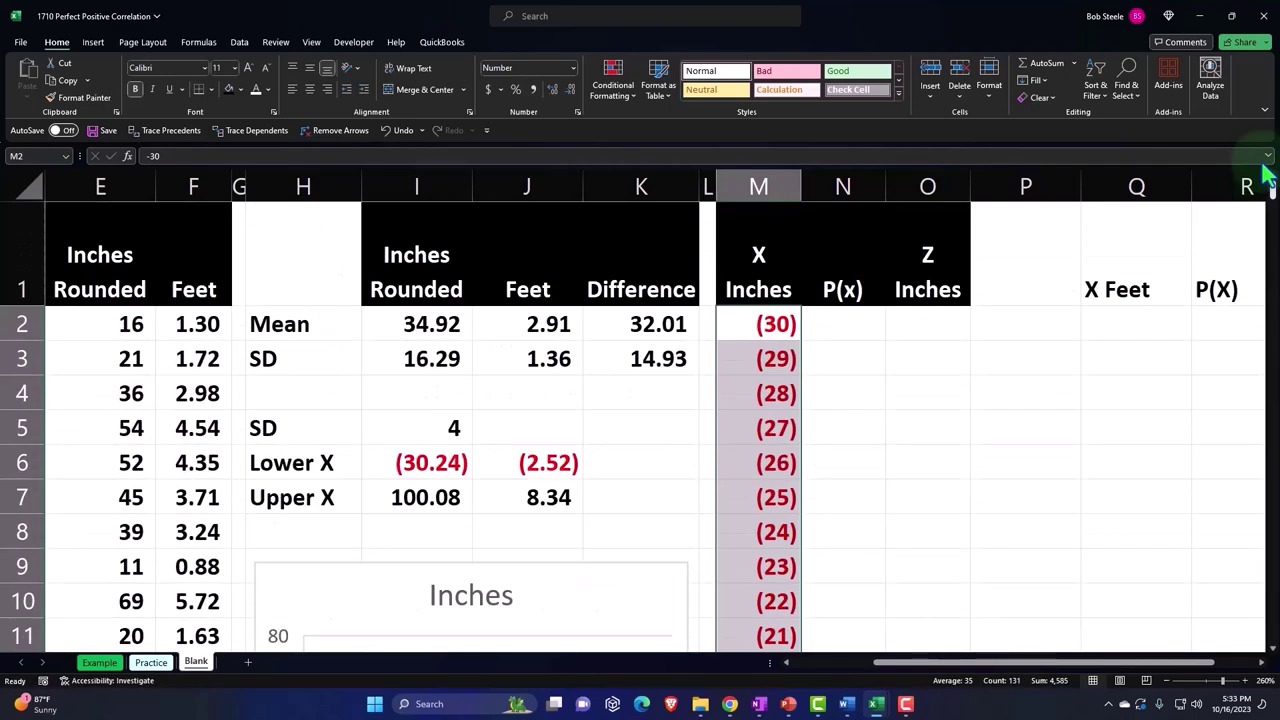
- Enter =NORM.DIST(M2,$I$2,$I$3,0) in N2 to calculate P(x) for the first X Inches value
left_click(843, 322)
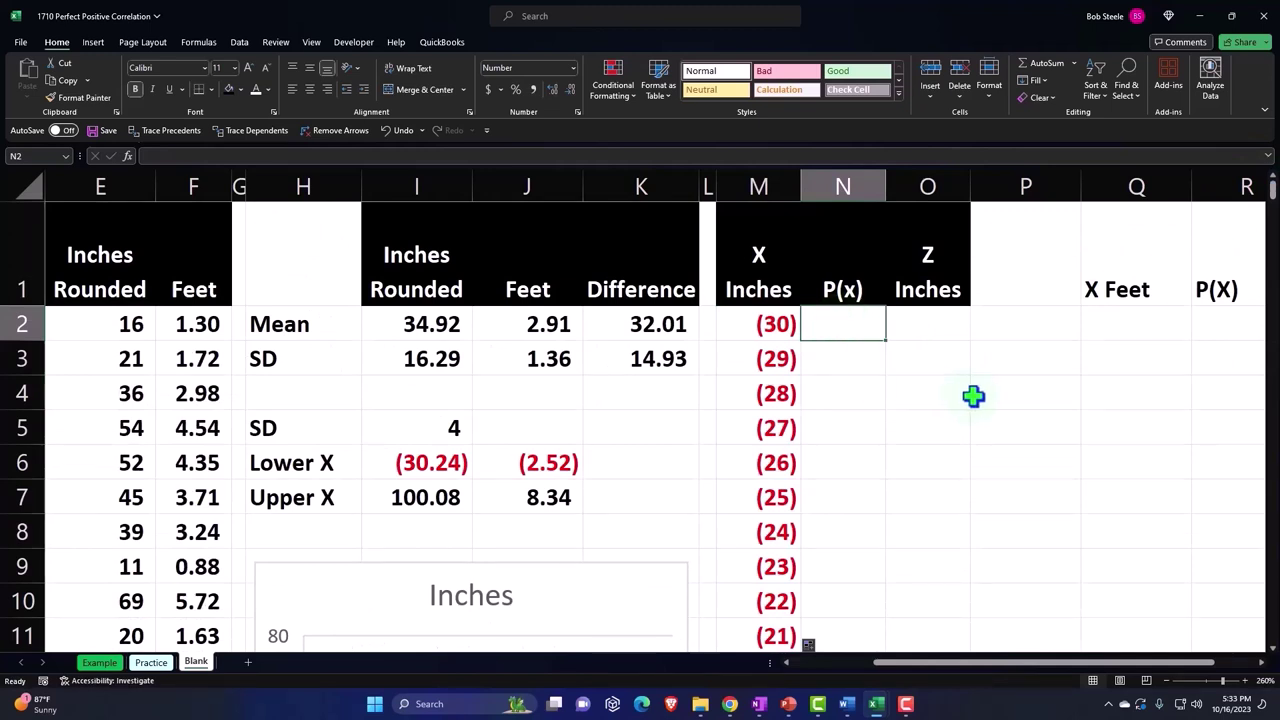
type("=nor")
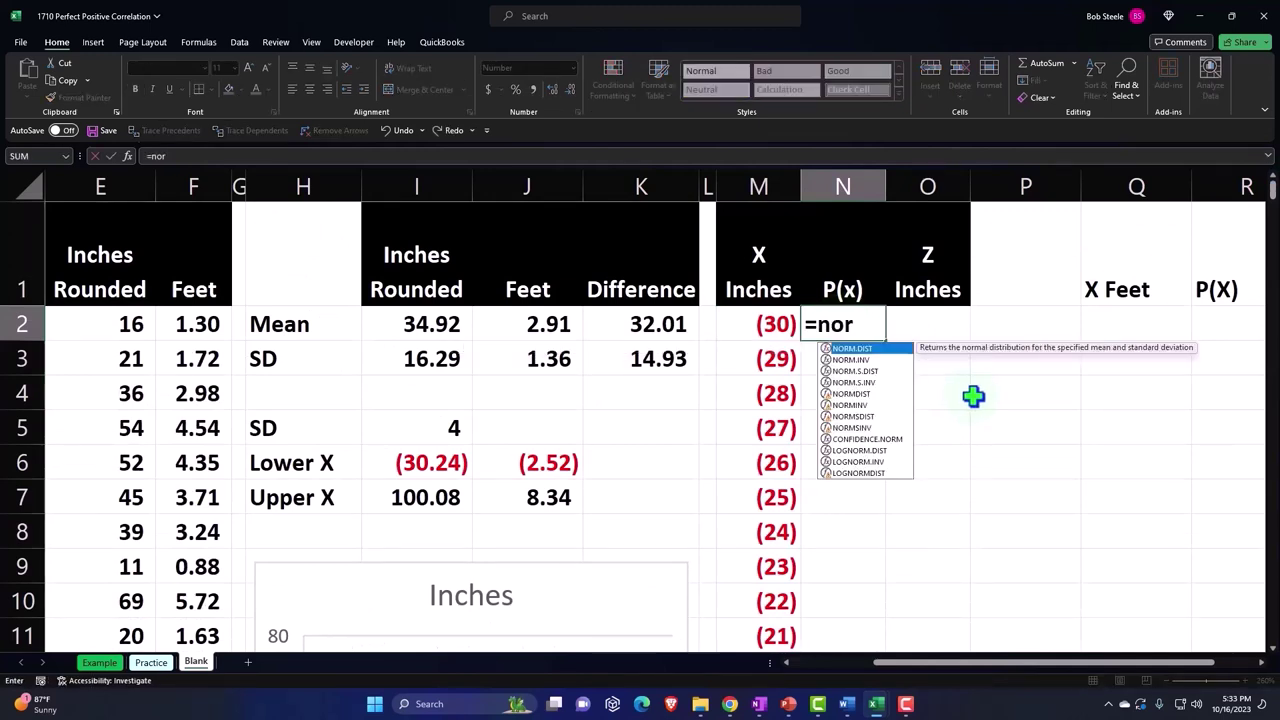
key("Tab")
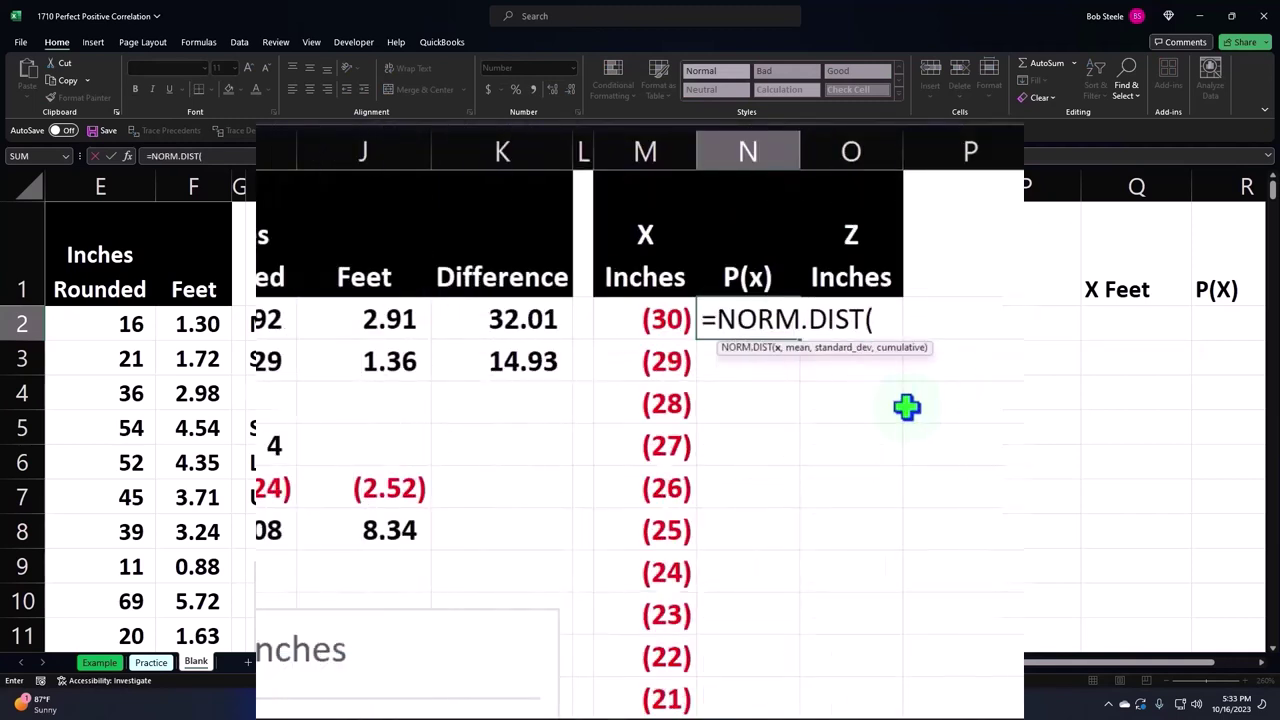
key("Left")
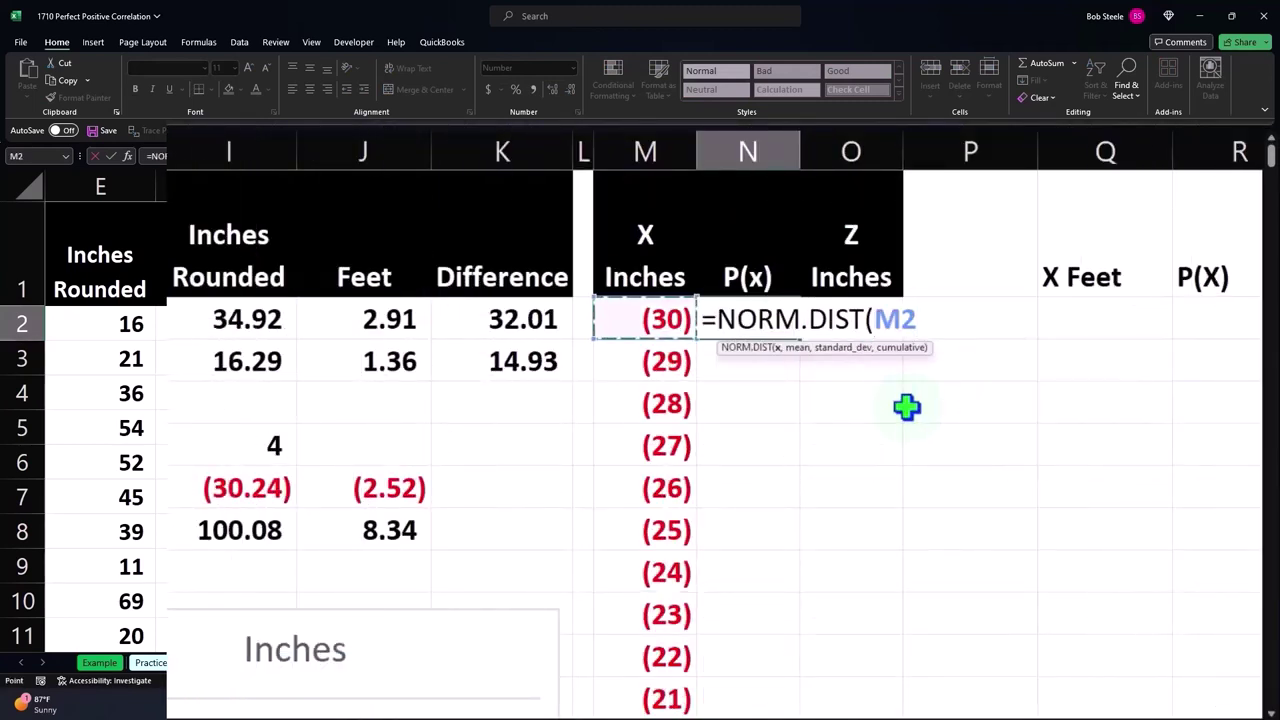
type(",")
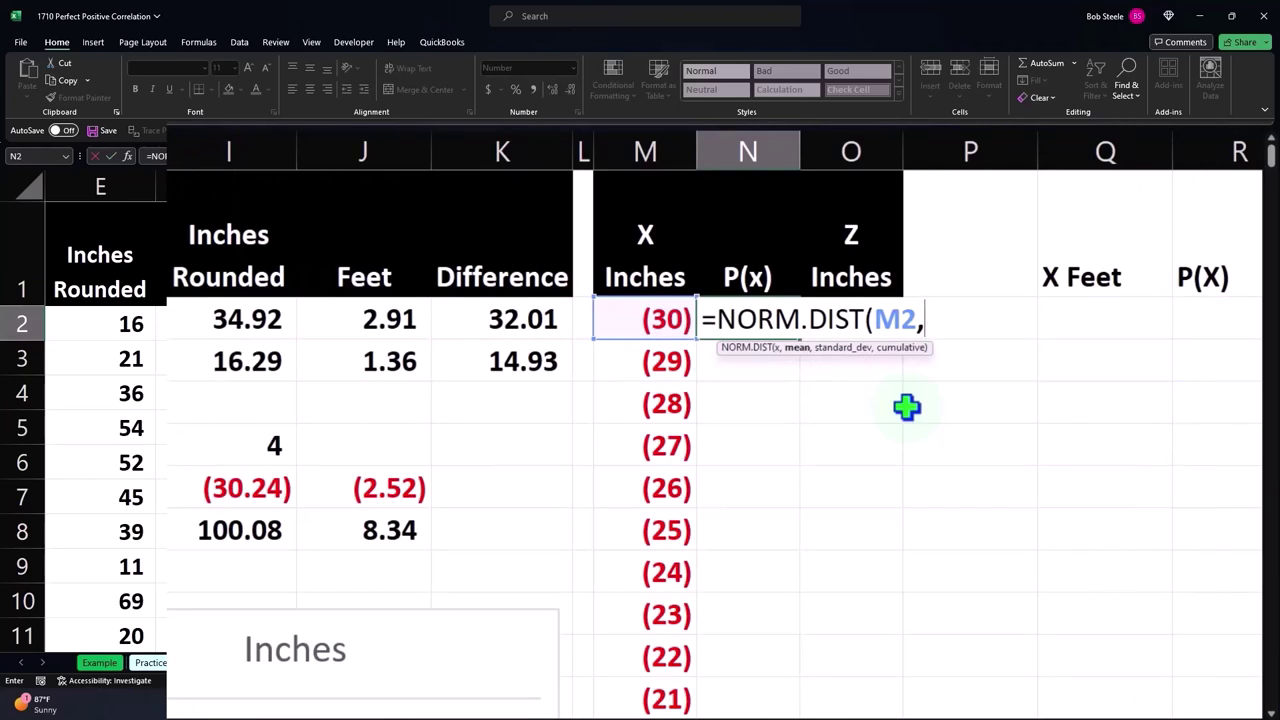
key("Left")
key("Left")
key("Left")
key("Left")
key("Left")
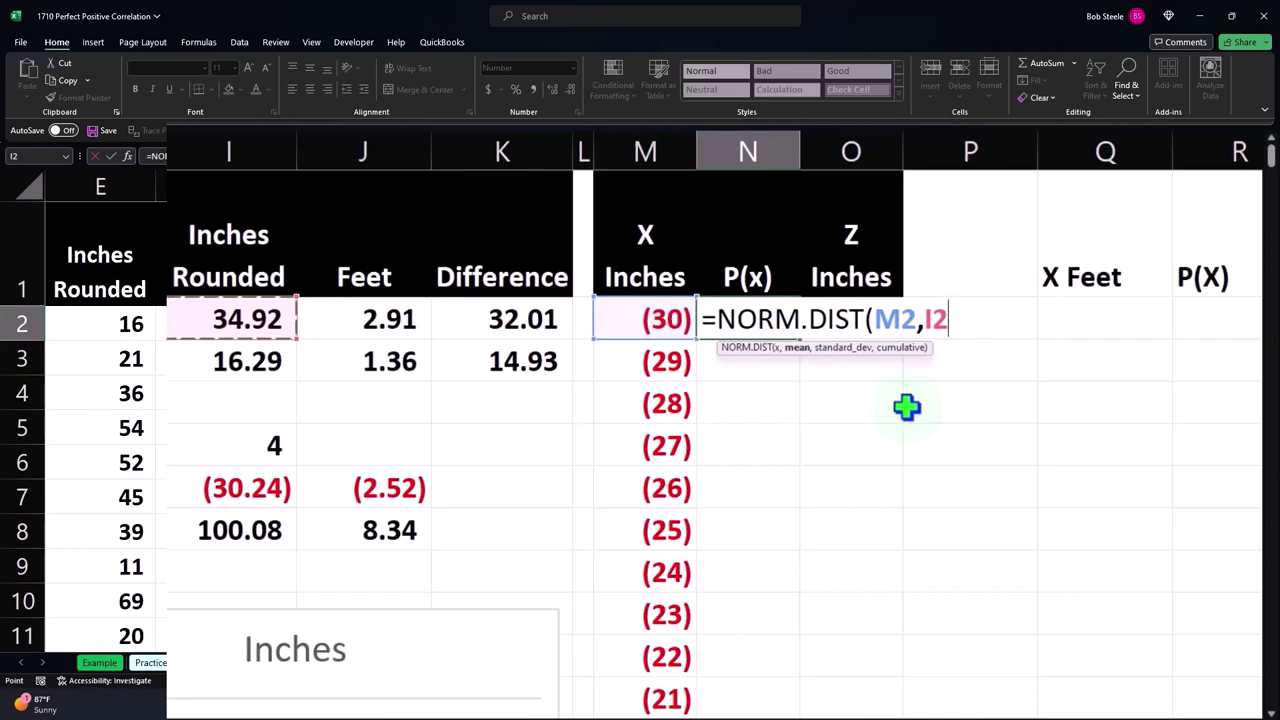
key("F4")
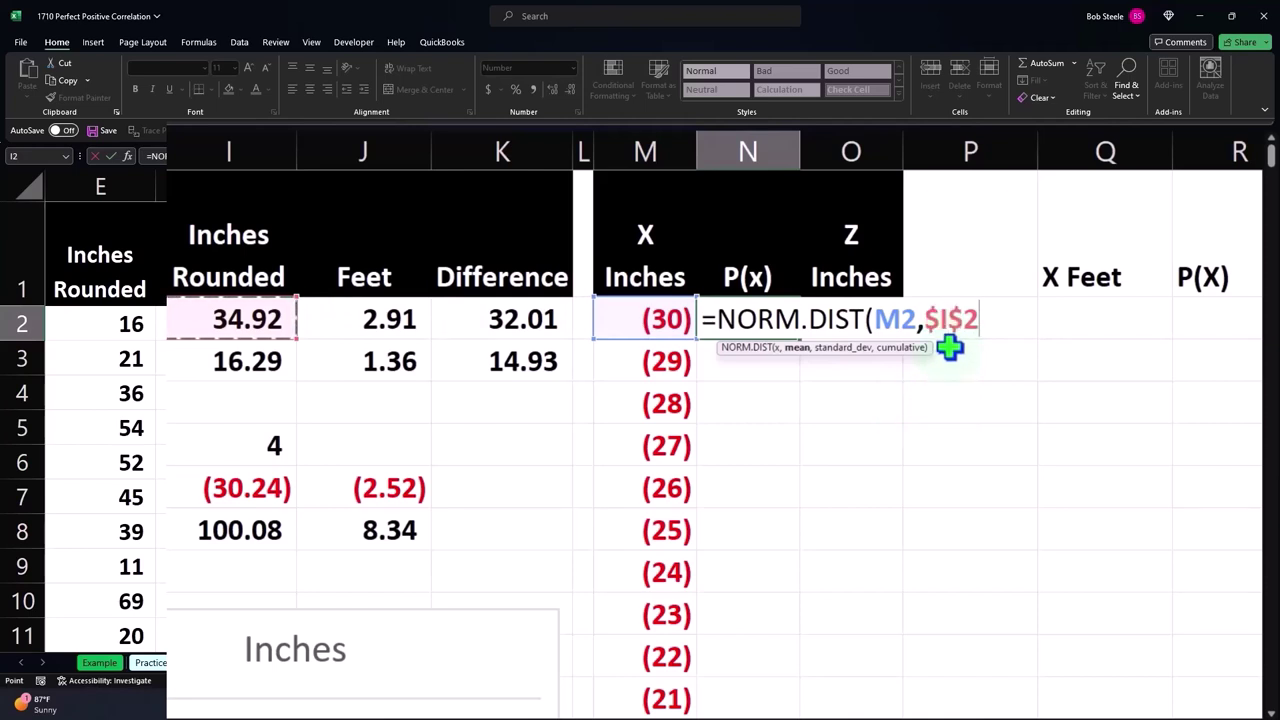
type(",")
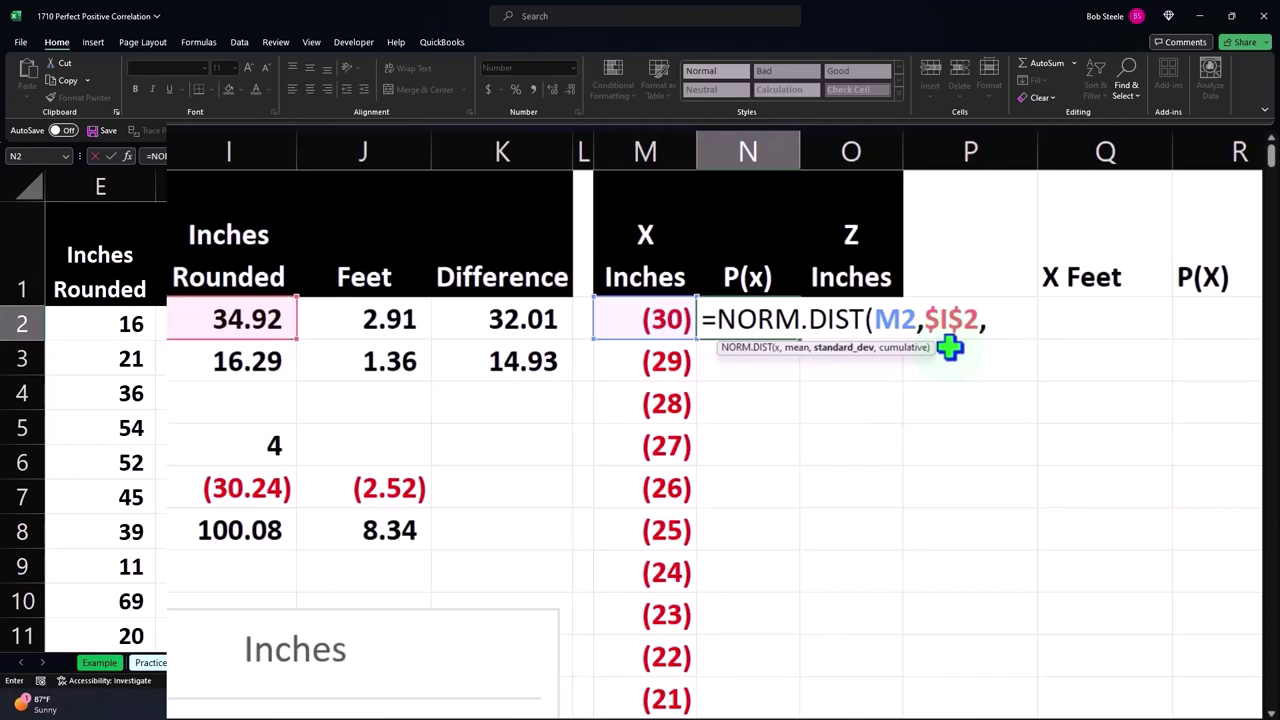
key("Left")
key("Left")
key("Left")
key("Left")
key("Left")
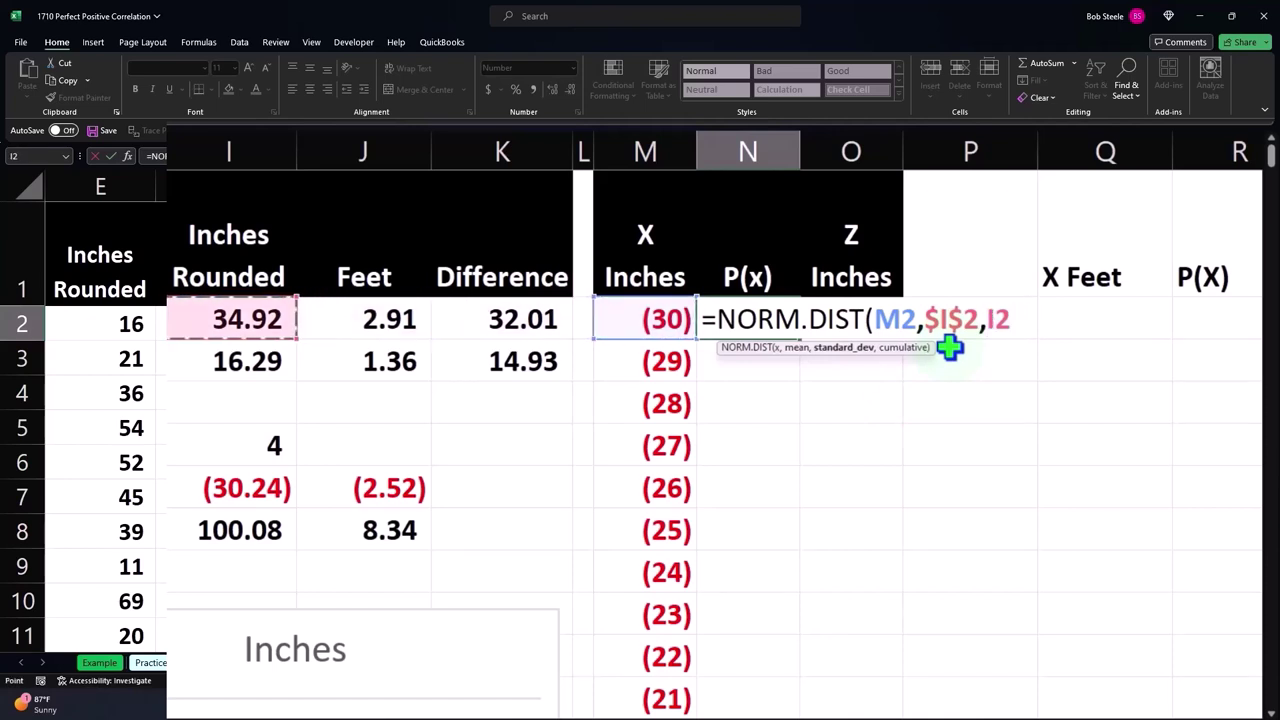
key("Down")
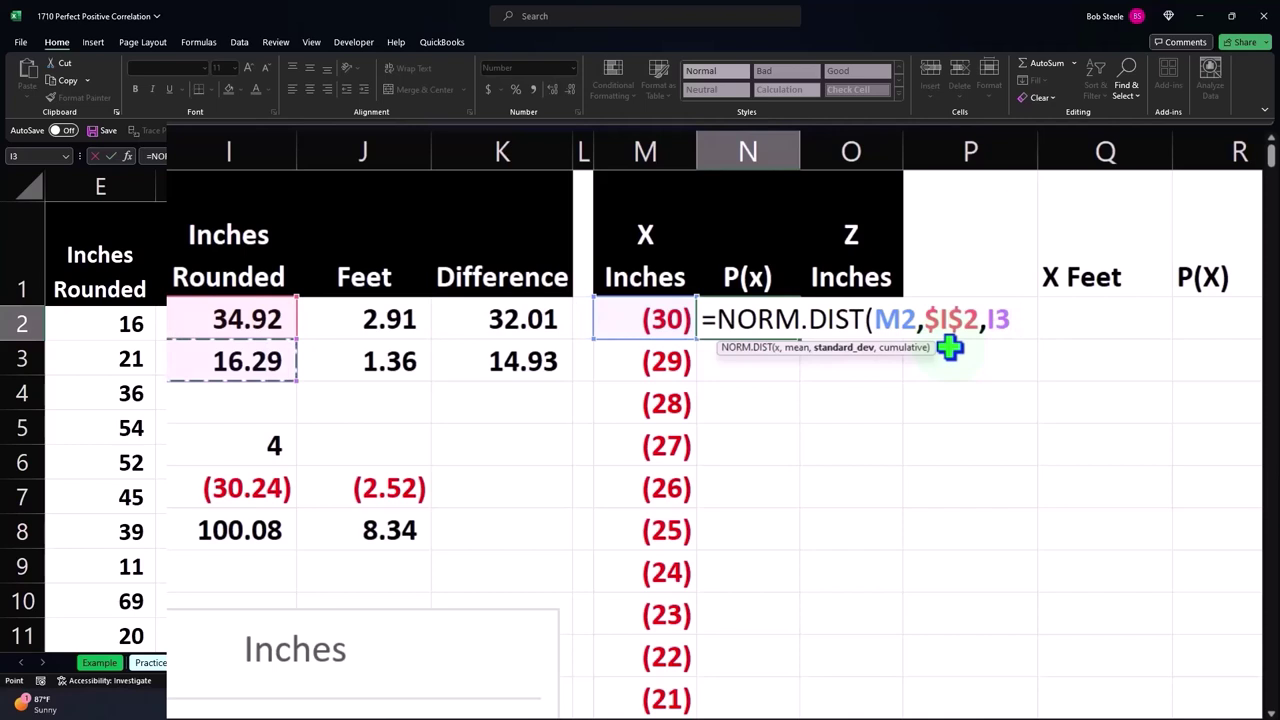
key("F4")
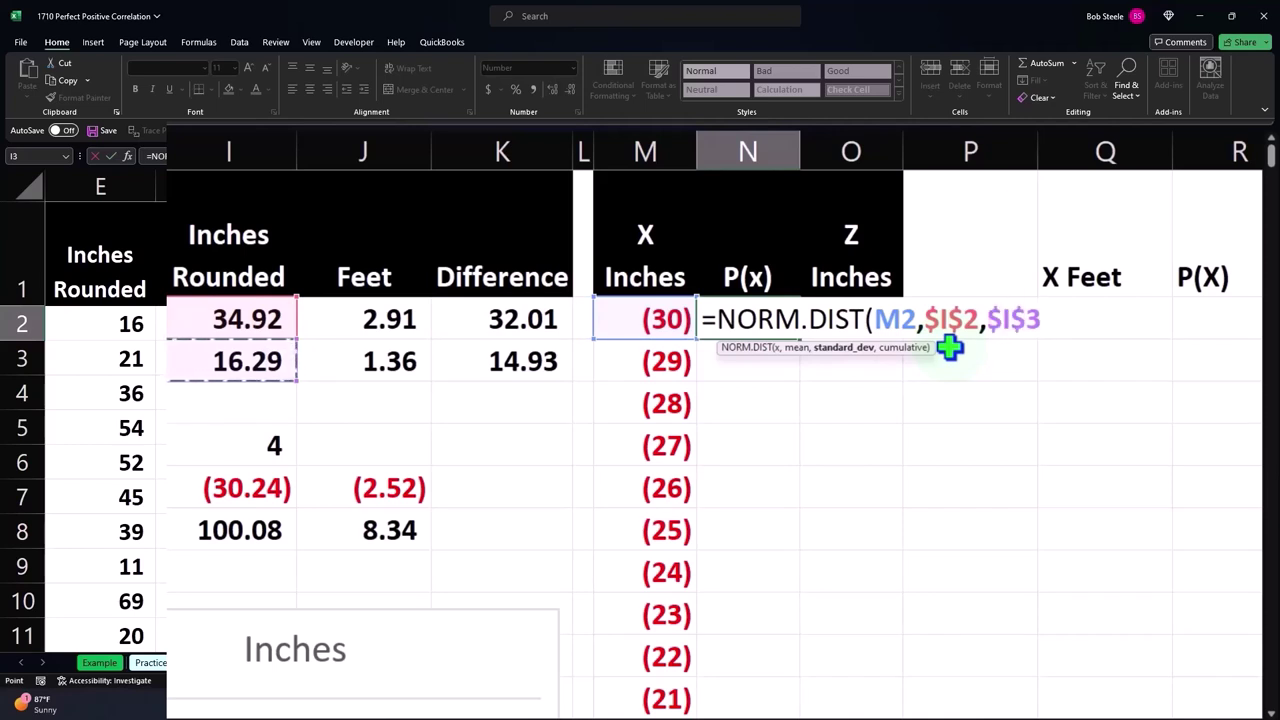
type(",")
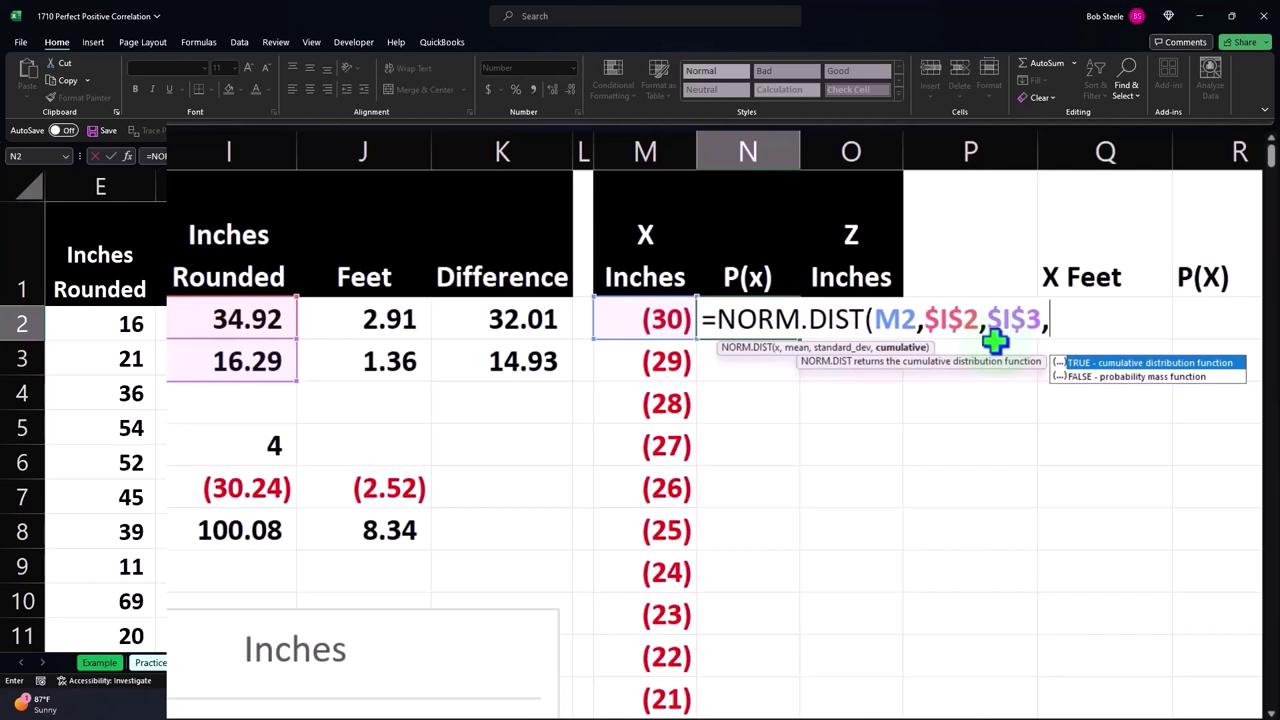
type("0)")
key("Return")
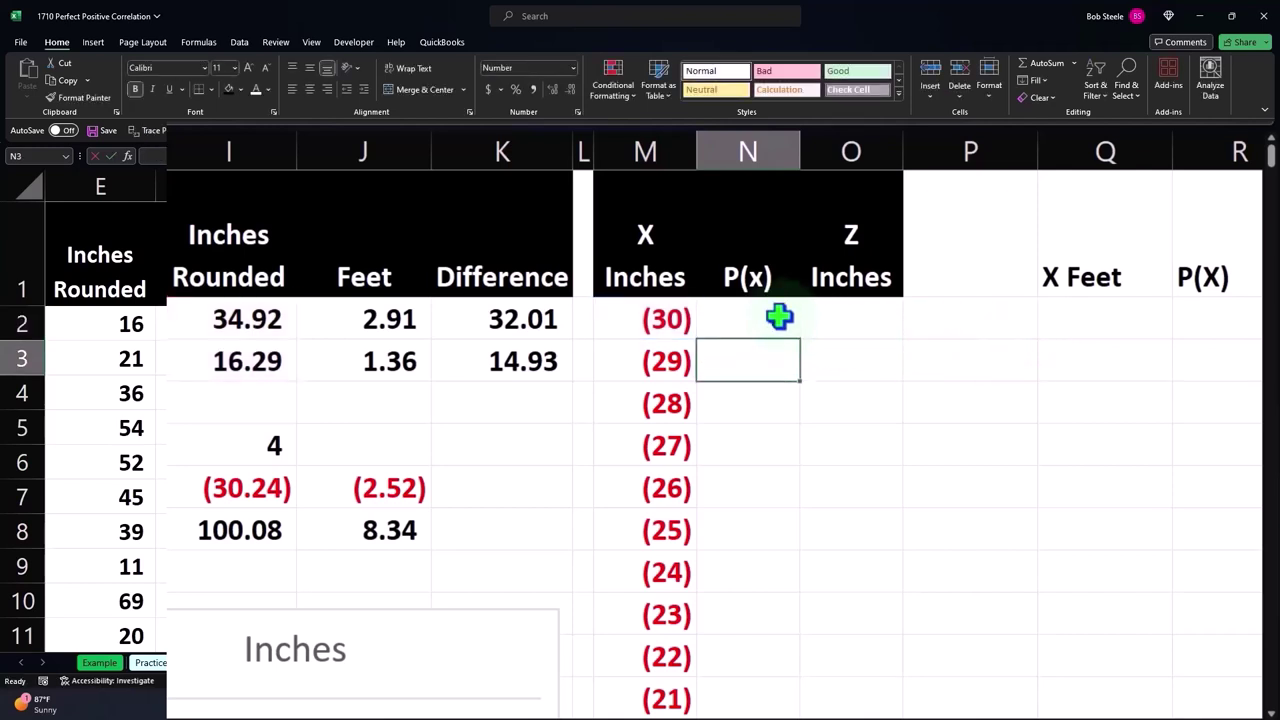
- Format N2 as a percentage with two decimals and fill its formula down the P(x) column alongside the X Inches values
left_click(777, 320)
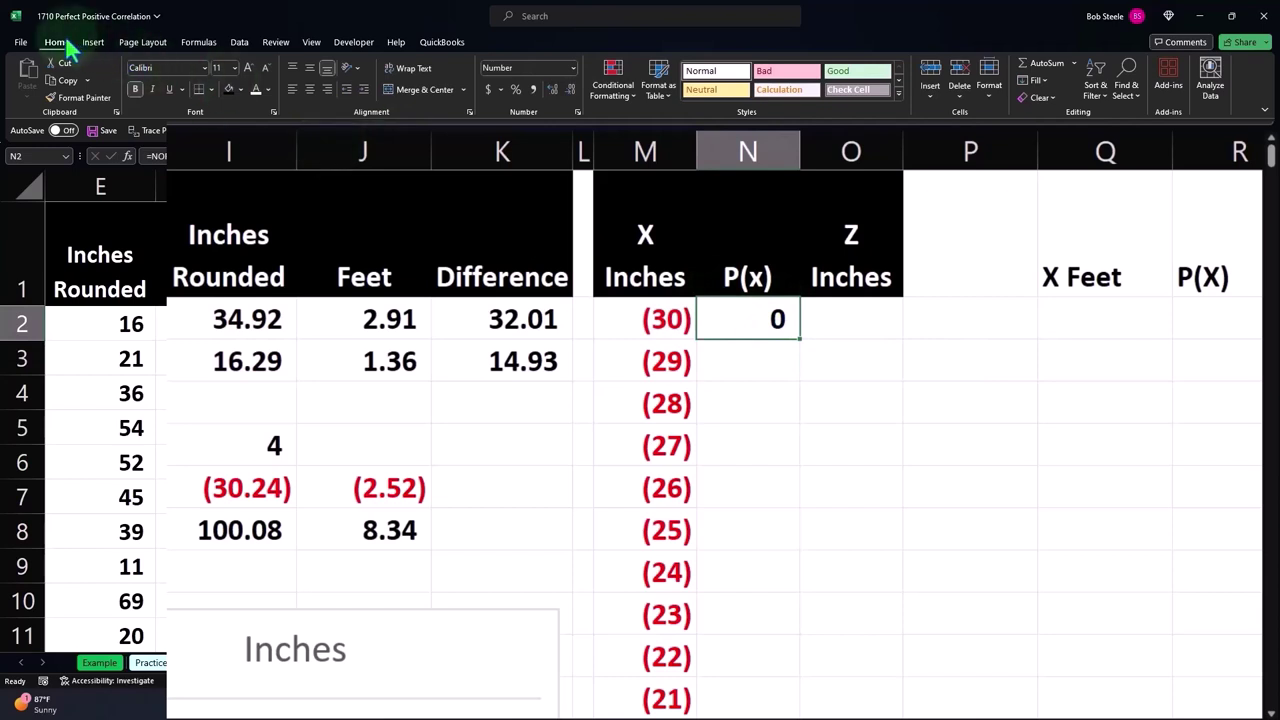
left_click(516, 89)
double_click(551, 89)
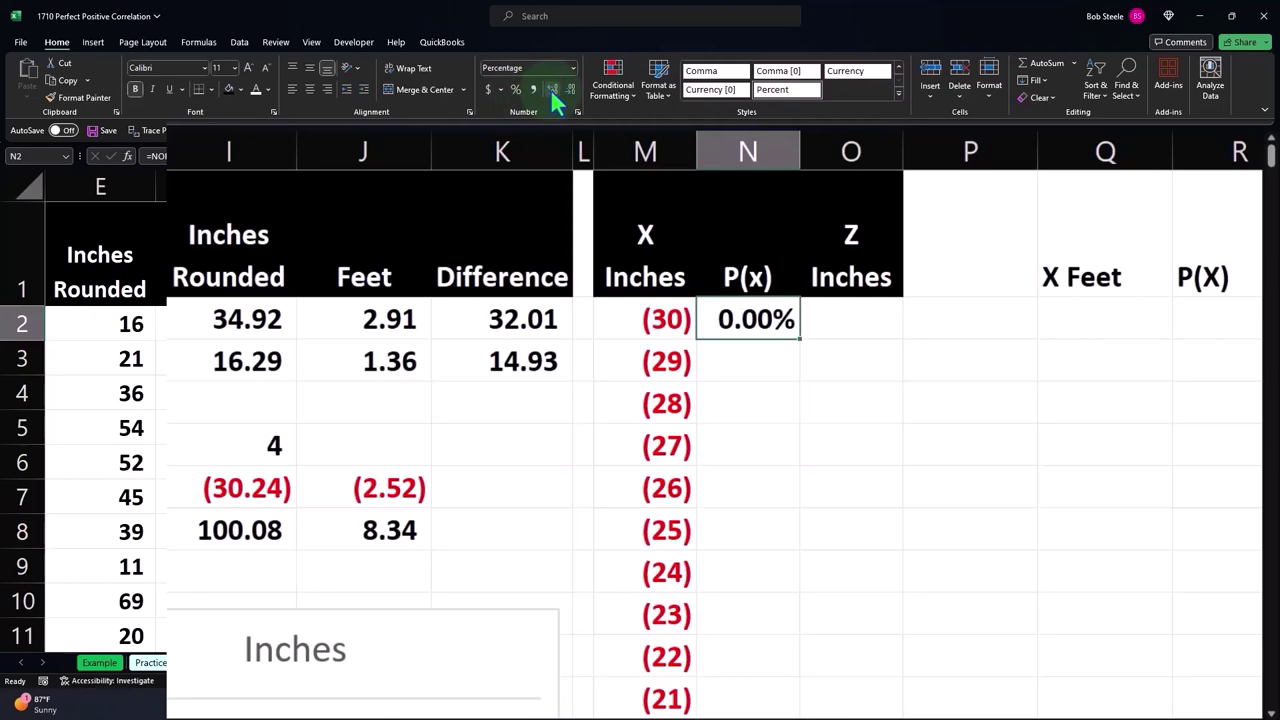
double_click(805, 343)
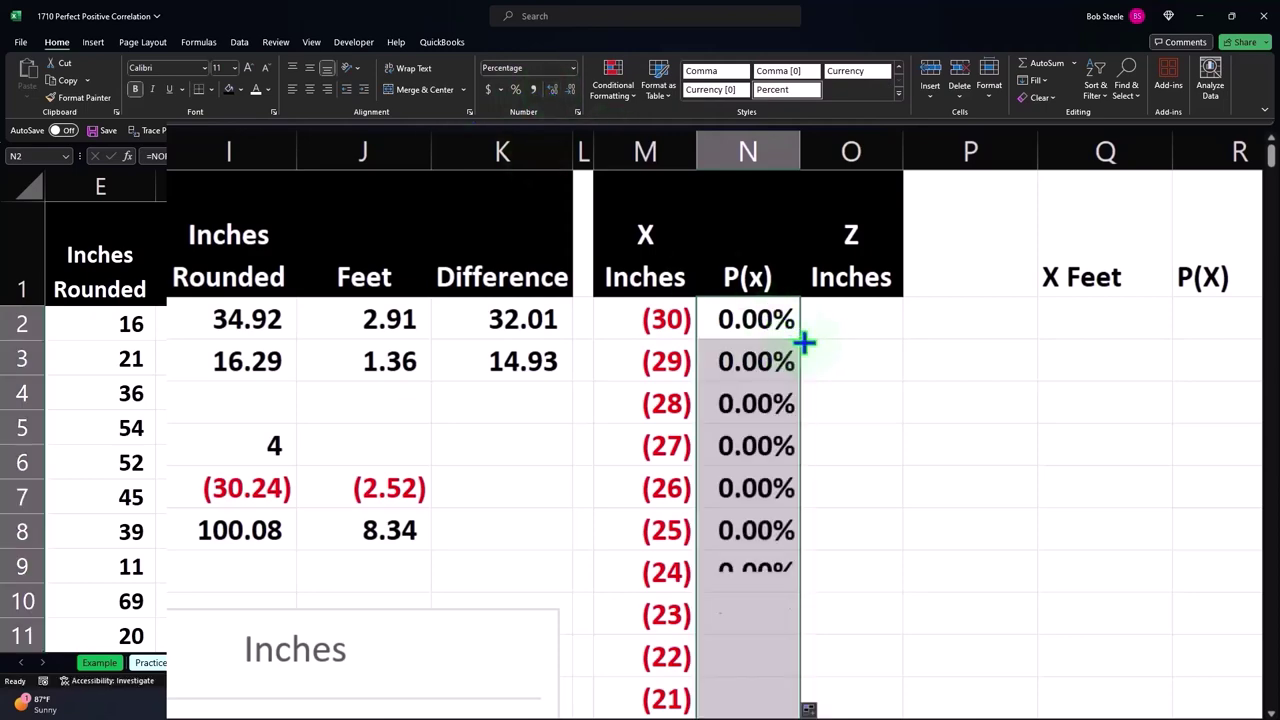
scroll(805, 343, "down", 10)
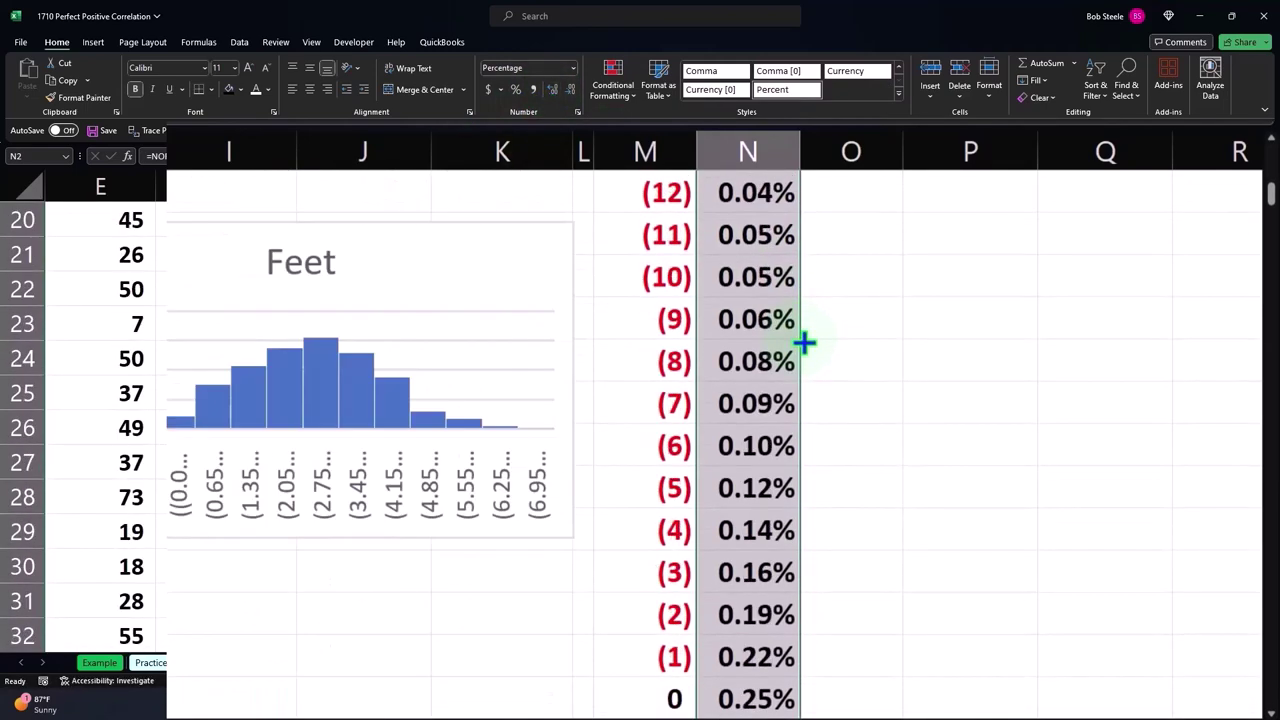
scroll(805, 343, "down", 9)
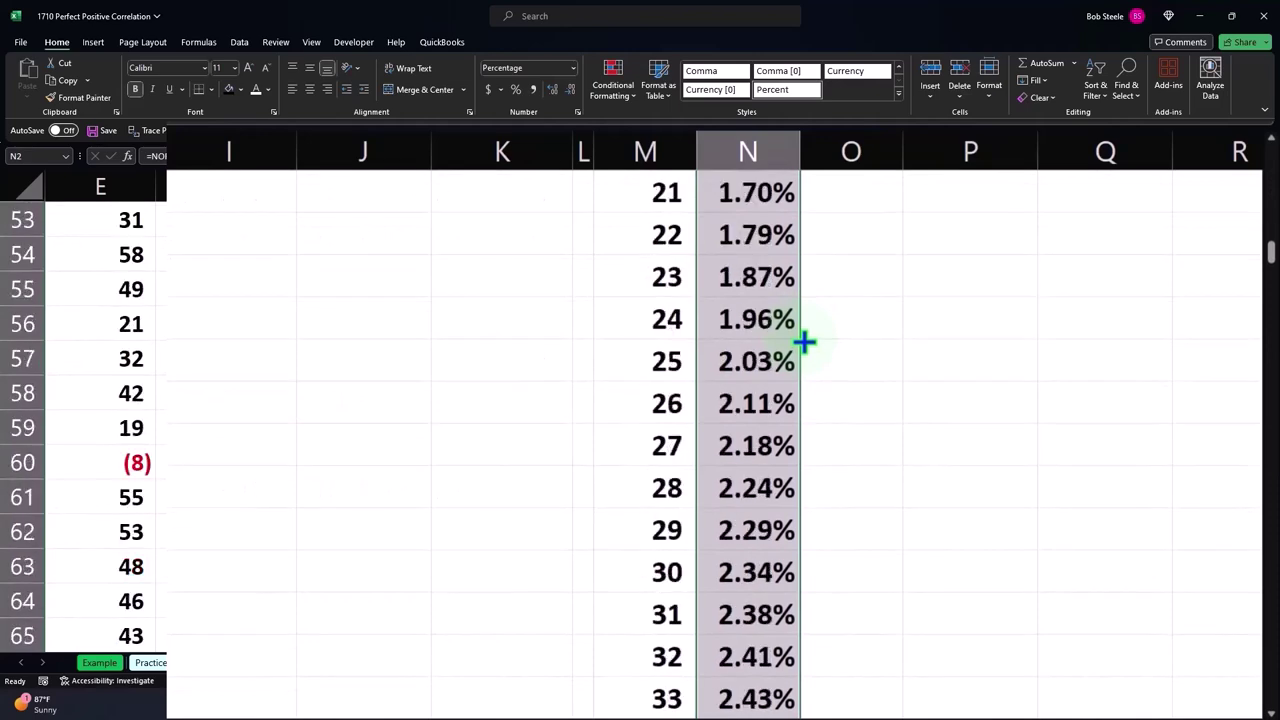
scroll(870, 344, "up", 19)
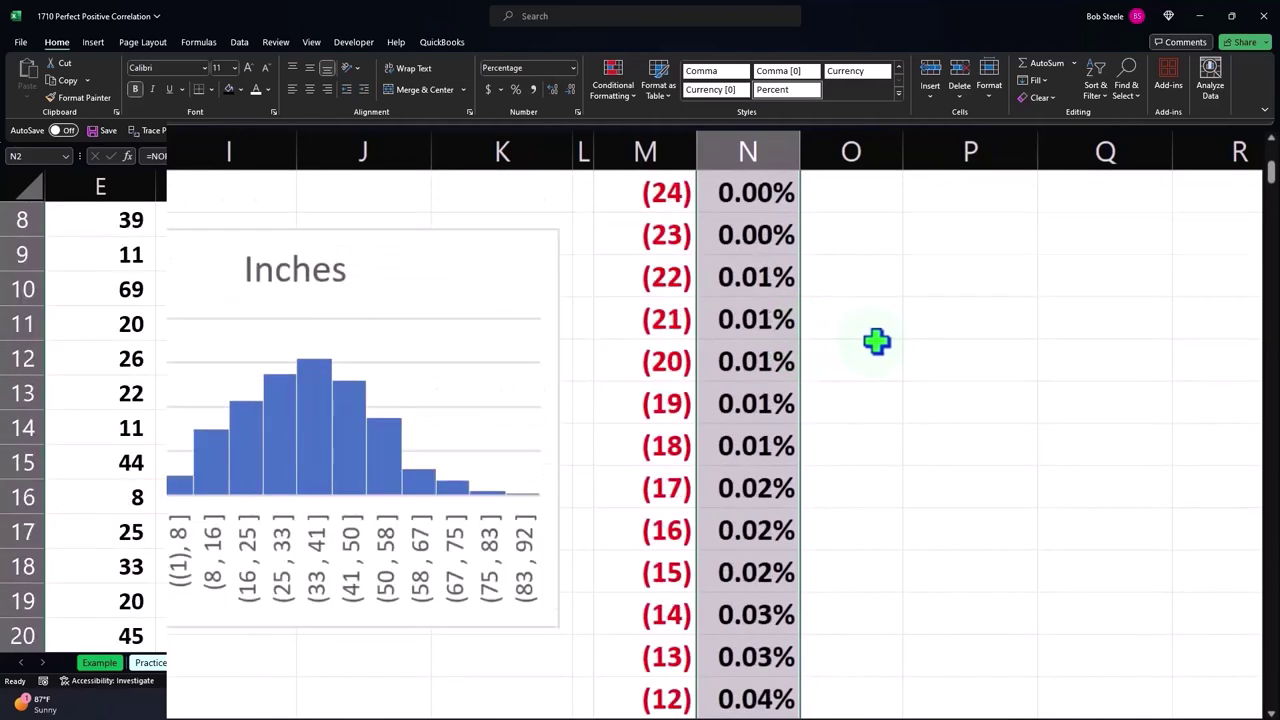
- Enter the z-score formula =(M2-$I$2)/$I$3 in O2 under Z Inches
left_click(866, 321)
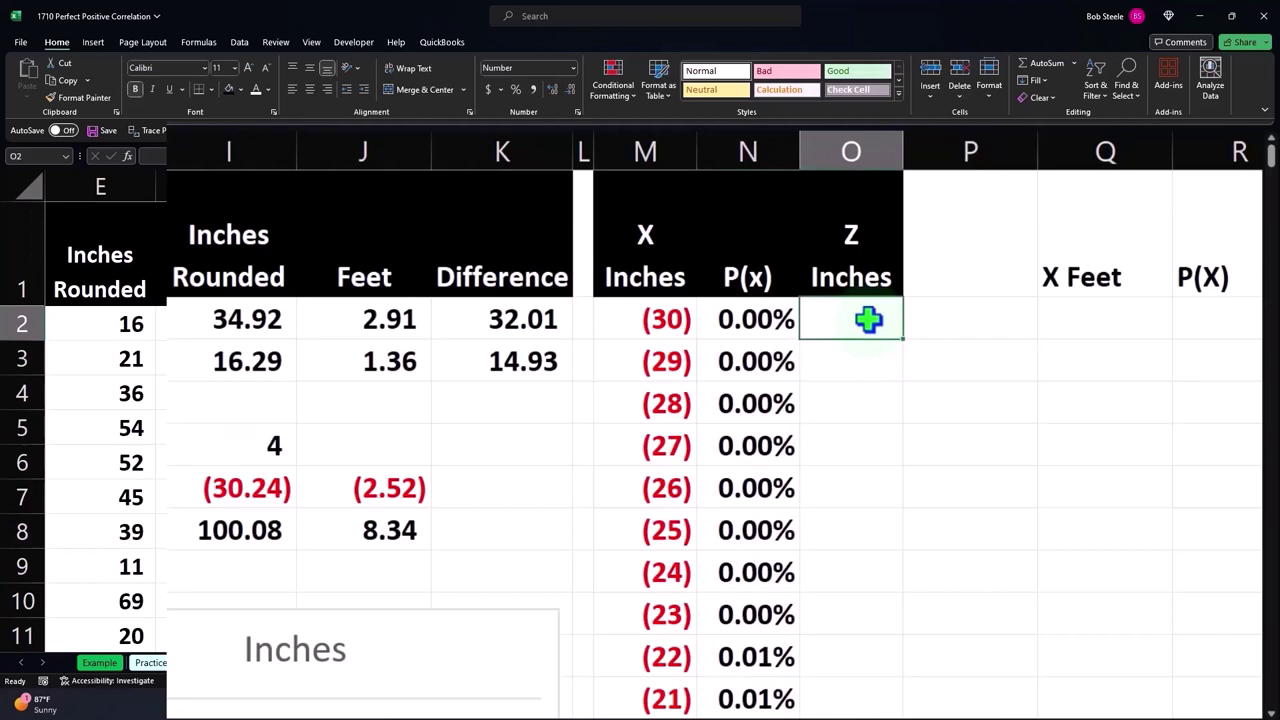
type("=")
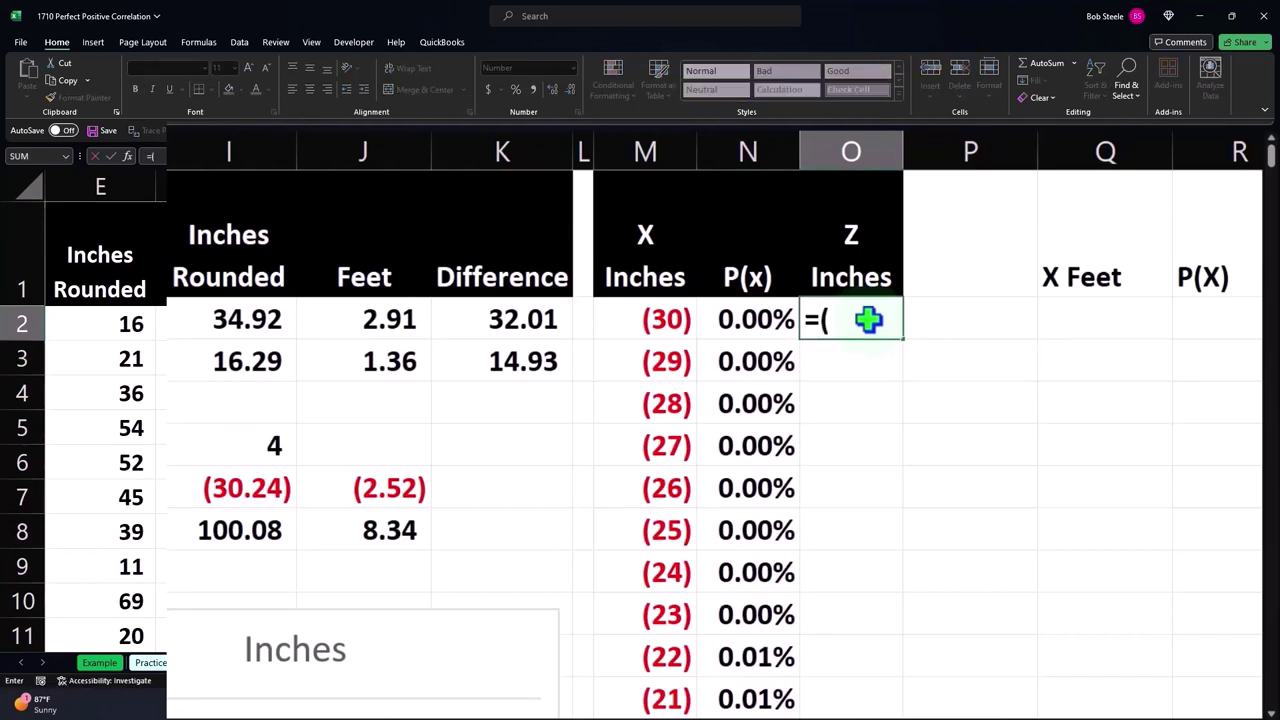
type("(")
key("Left")
key("Left")
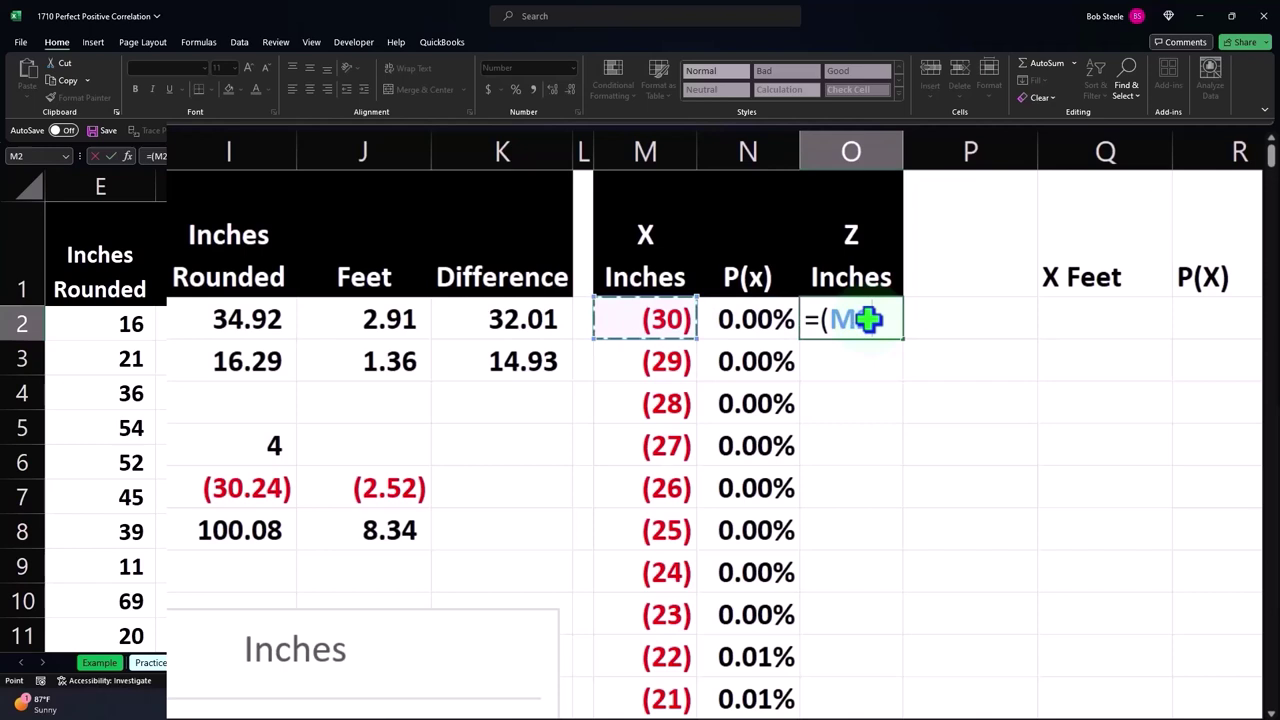
type("-")
key("Left")
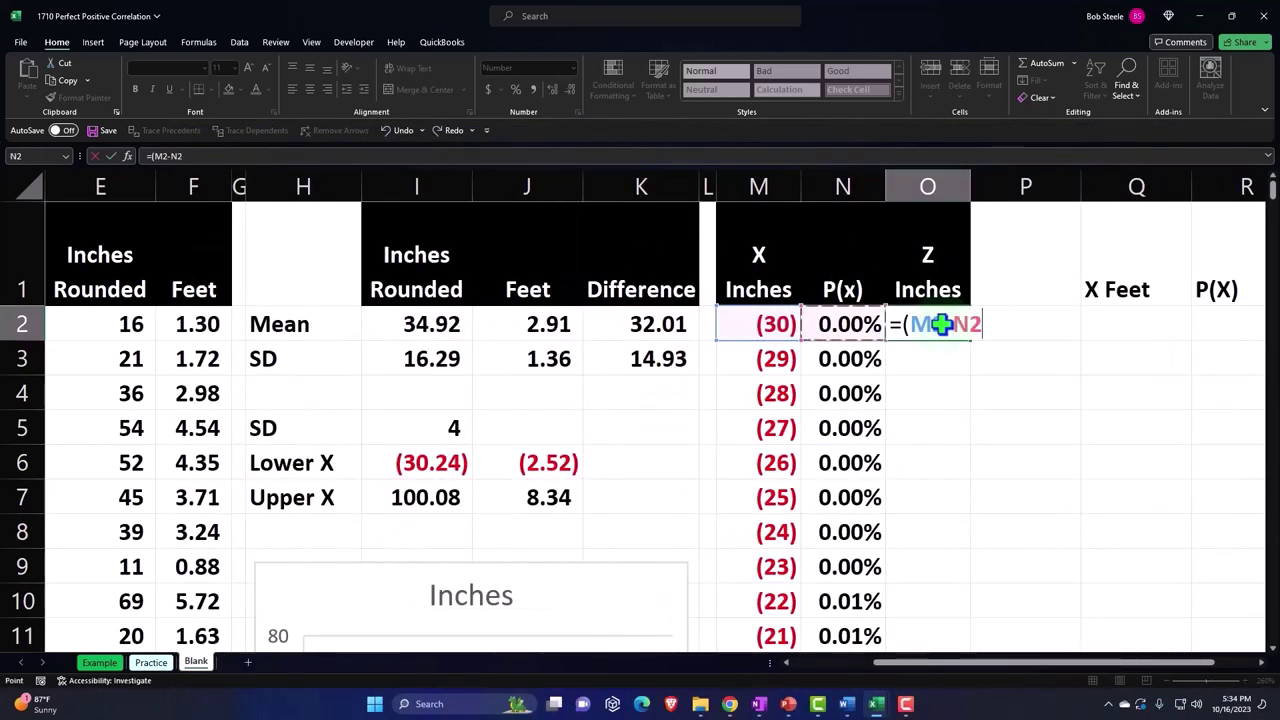
key("Left")
key("Left")
key("Left")
key("Left")
key("Left")
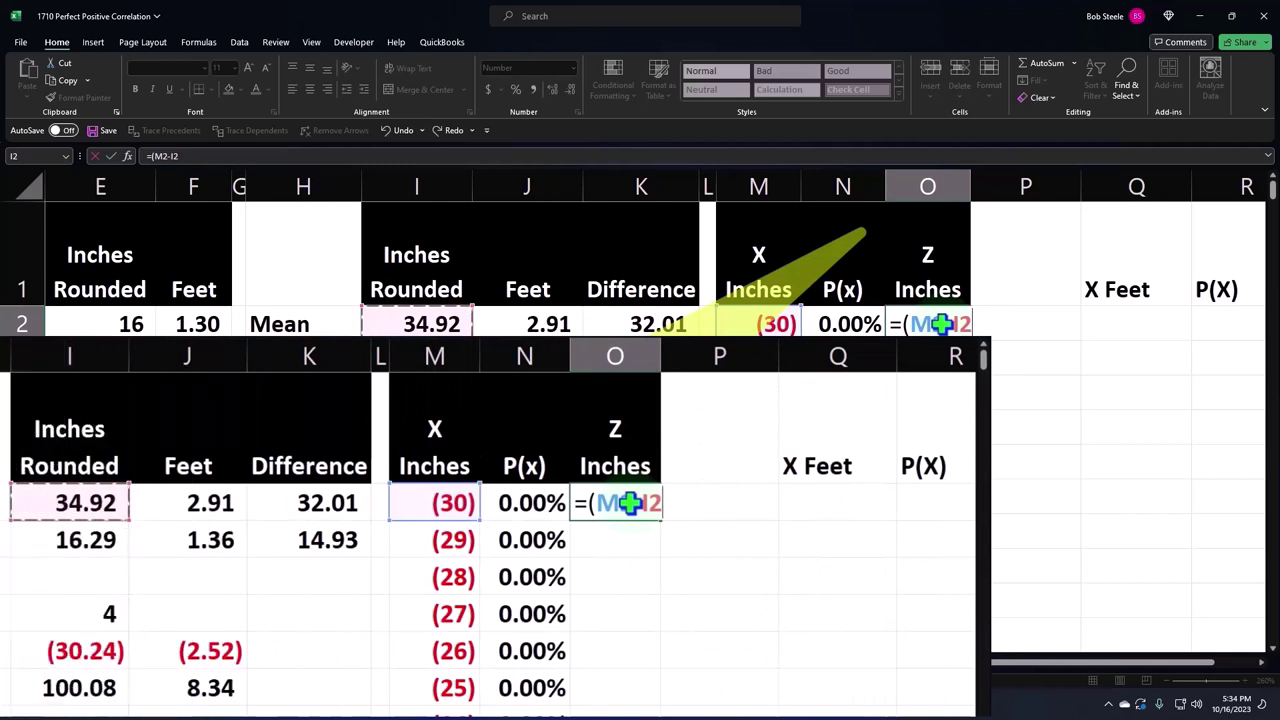
key("F4")
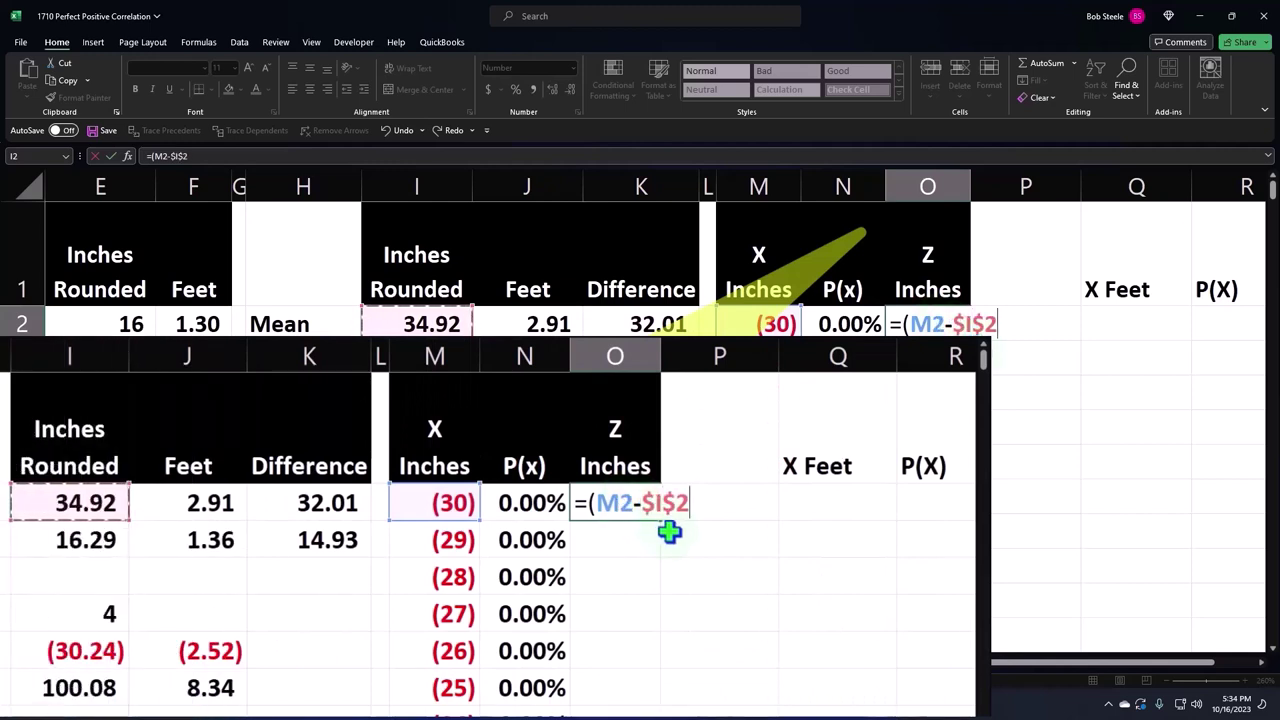
type(")/")
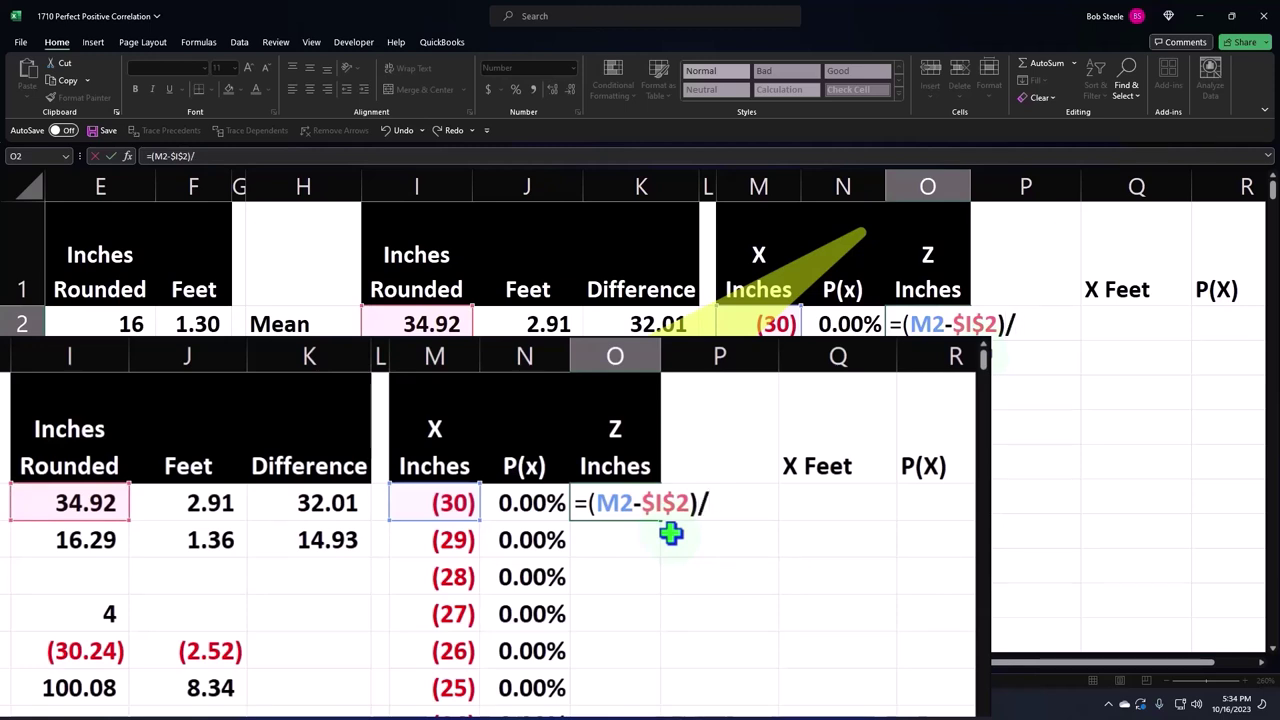
key("Left")
key("Left")
key("Left")
key("Left")
key("Left")
key("Left")
key("Down")
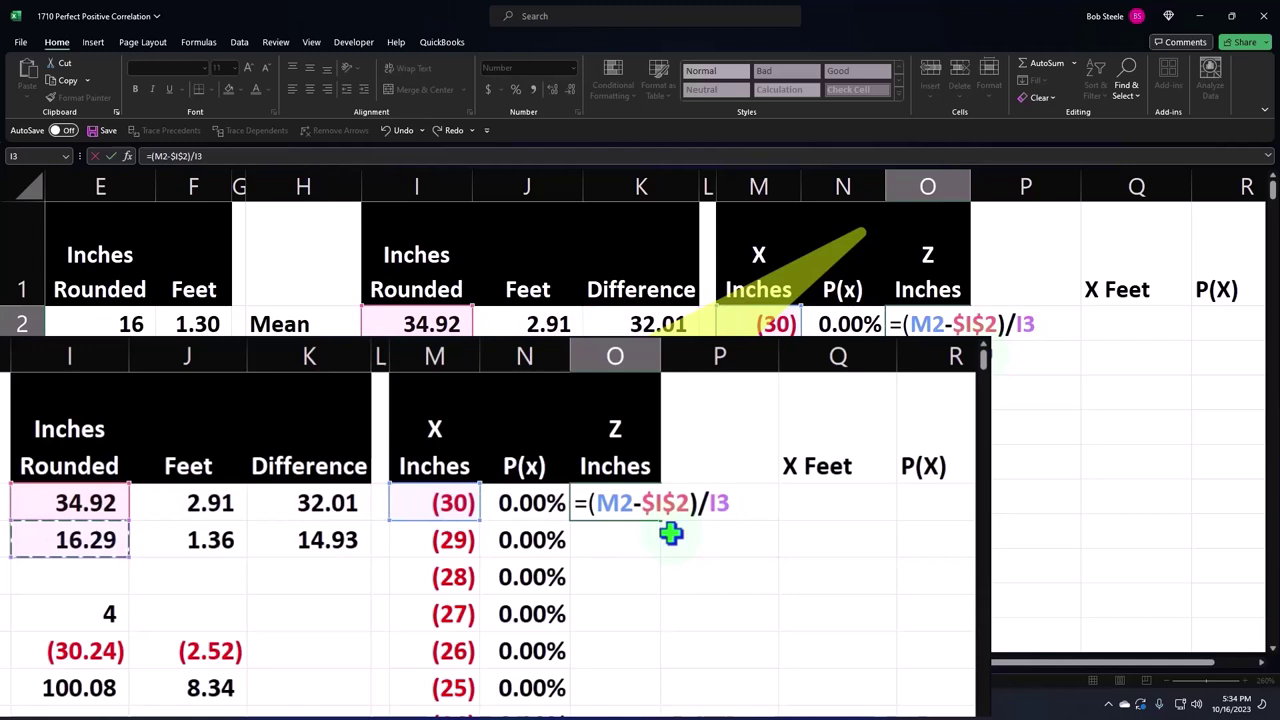
key("F4")
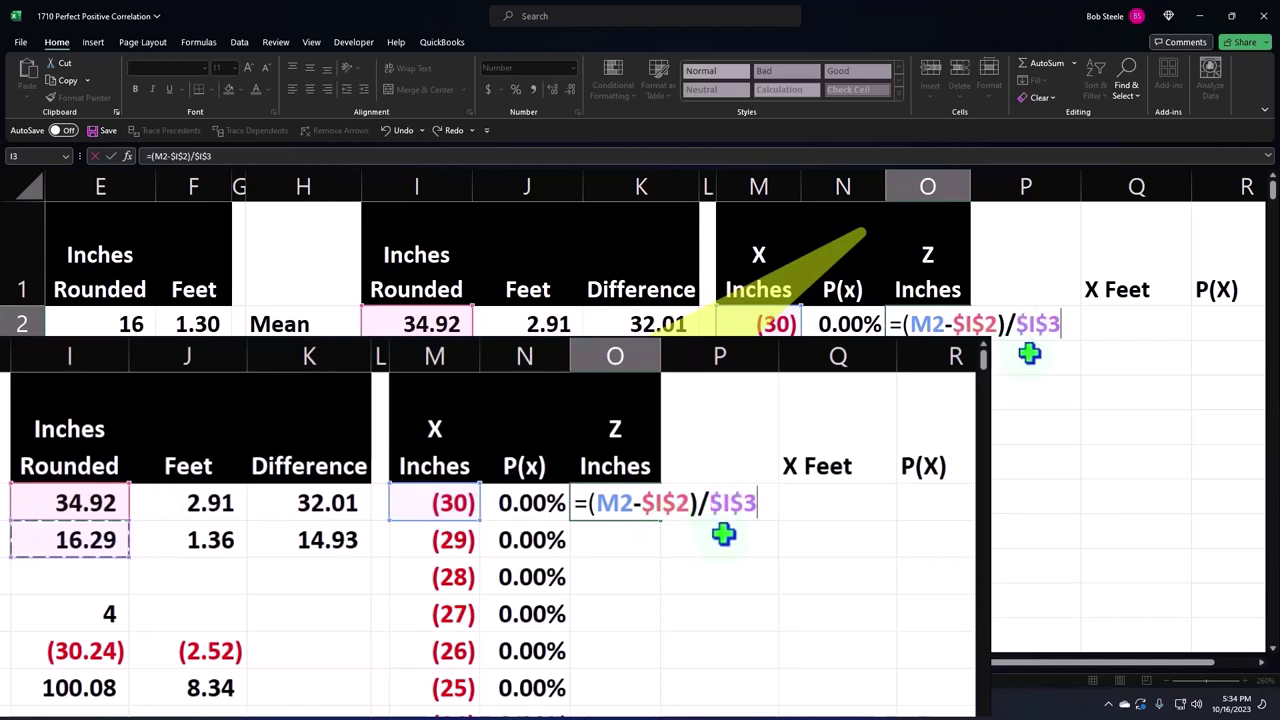
key("Return")
- Show O2 with two decimals and fill its formula down the Z Inches column to row 132
left_click(595, 500)
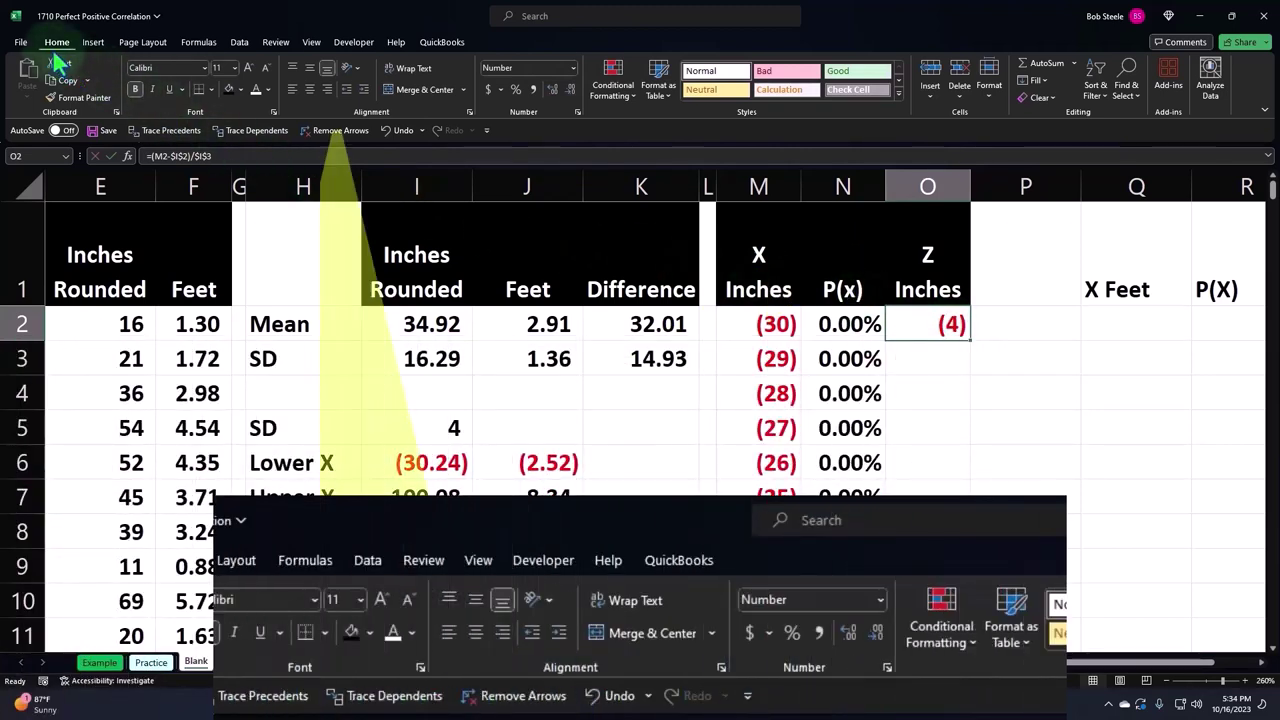
left_click(552, 89)
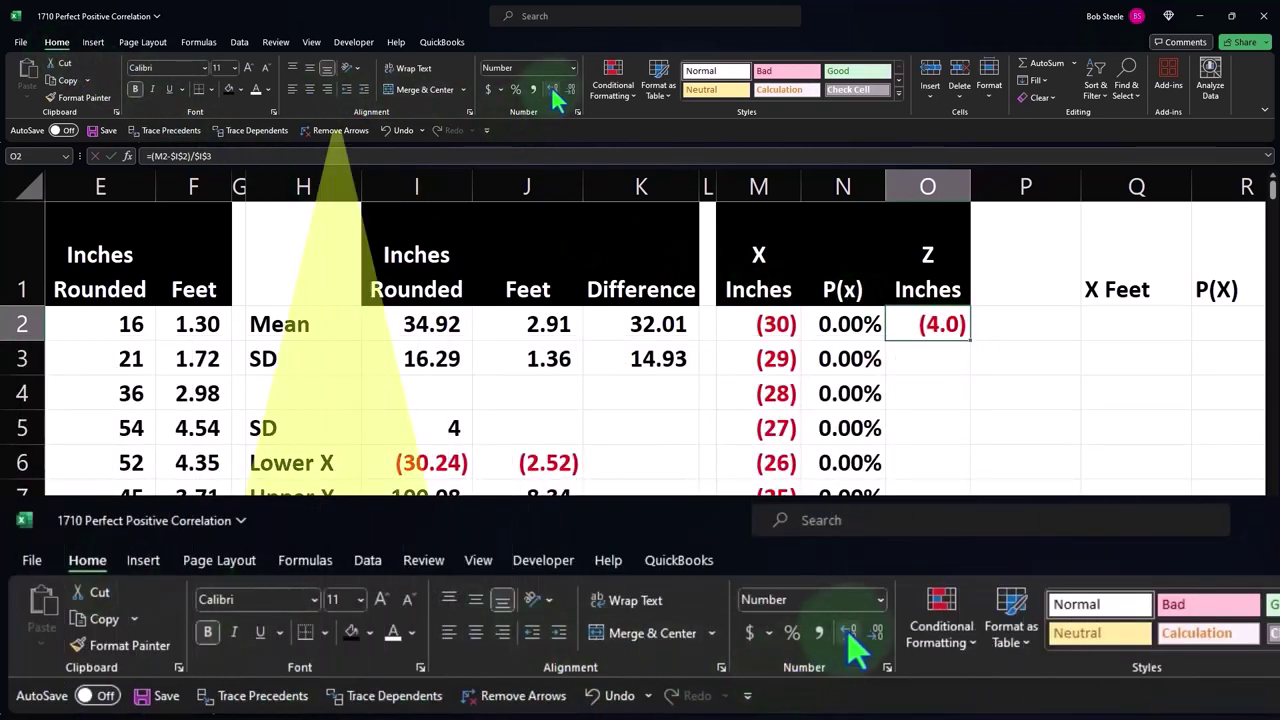
double_click(973, 344)
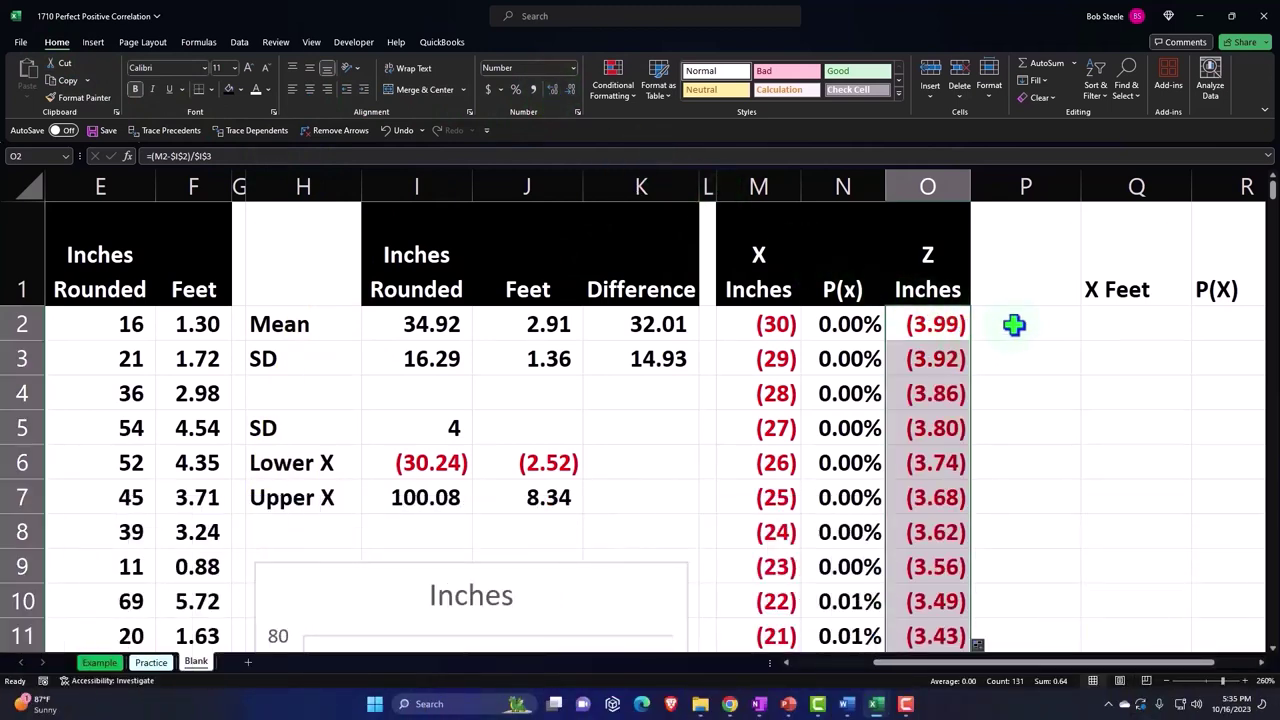
- Narrow column P to a thin spacer between the inches table and the feet table
left_click(1014, 324)
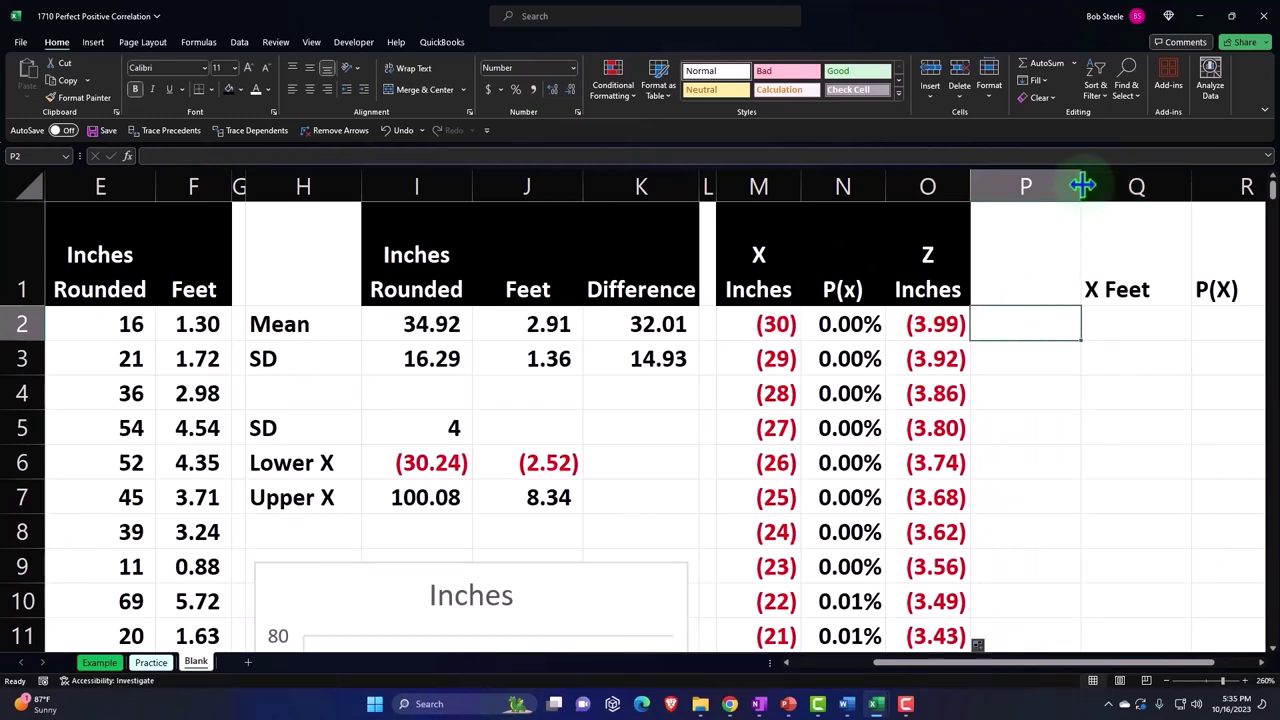
left_click_drag(1081, 185, 990, 188)
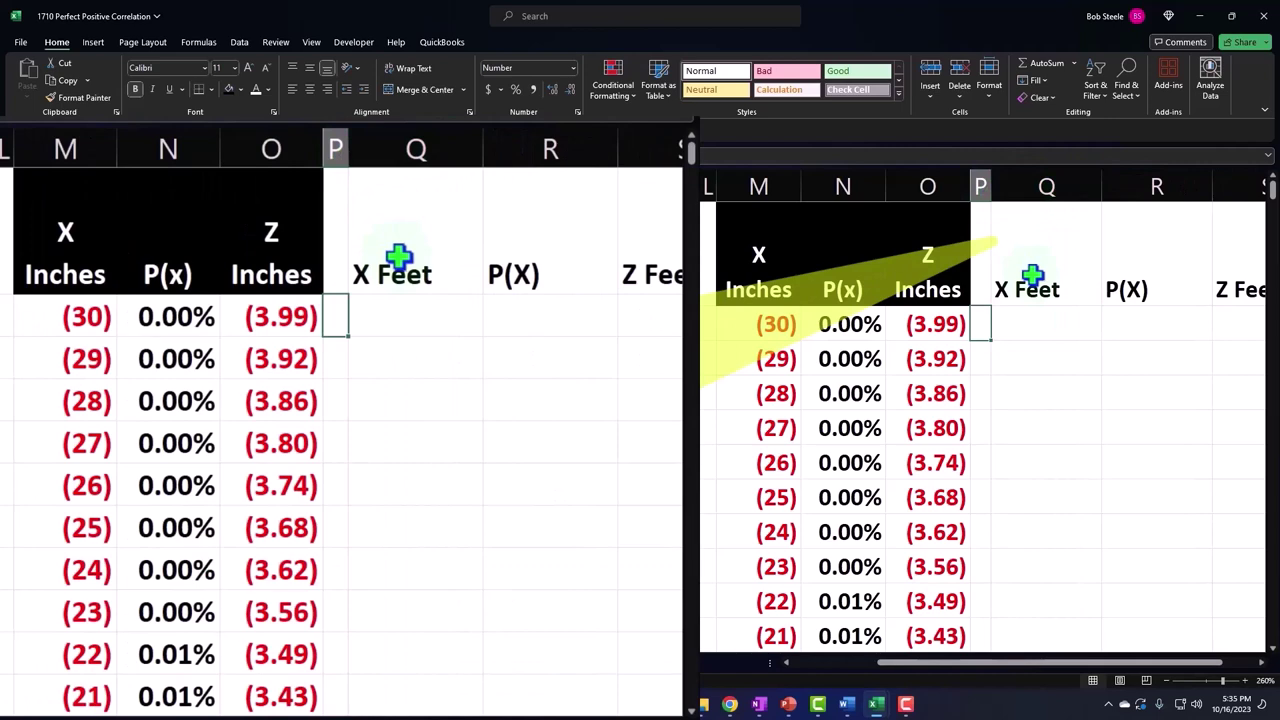
scroll(1032, 274, "down", 4)
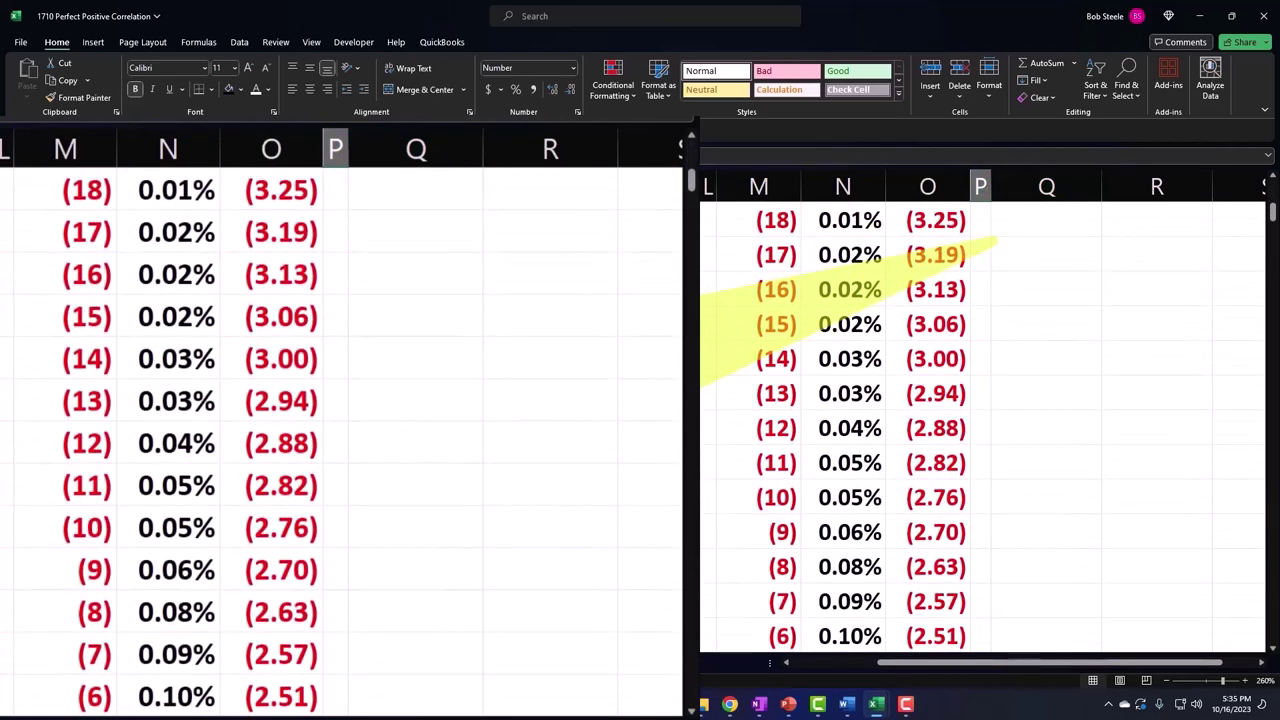
scroll(1036, 264, "up", 5)
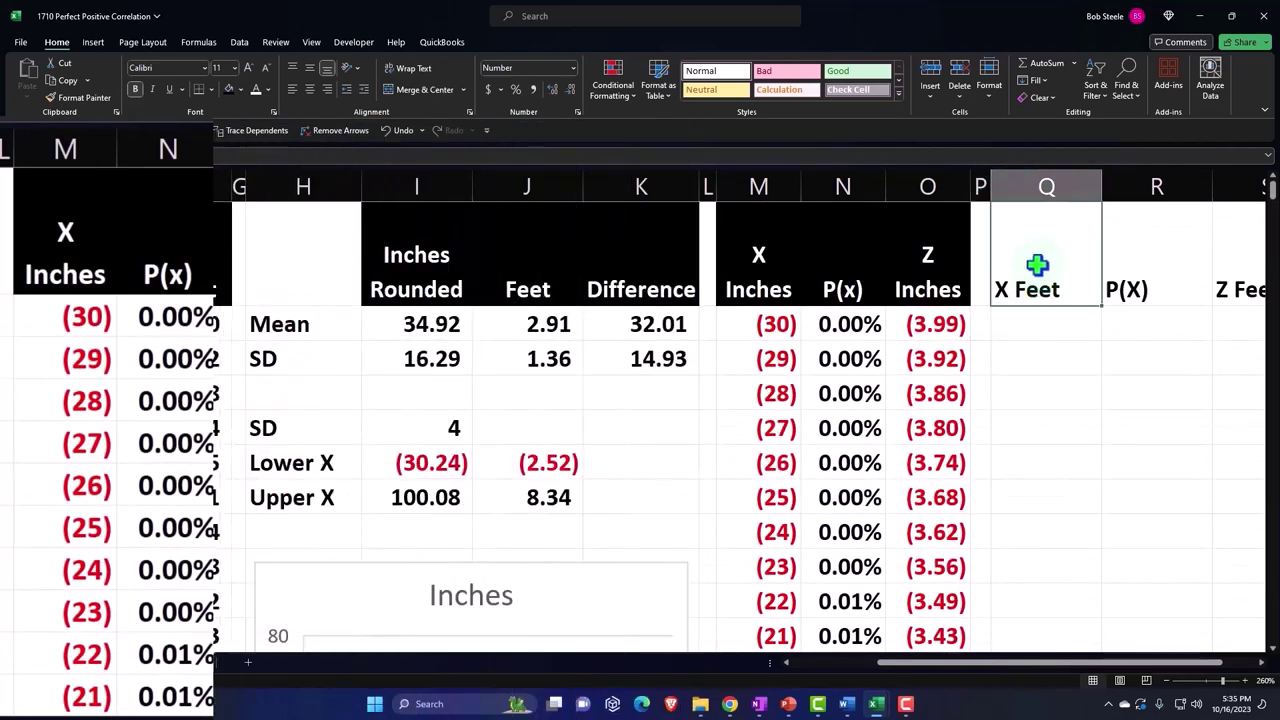
- Copy the header formatting of M1:O1 in the inches table onto the X Feet, P(X) and Z Feet headers in Q1:S1
mouse_move(1036, 264)
left_mouse_down()
mouse_move(1237, 256)
mouse_move(1049, 276)
left_mouse_up()
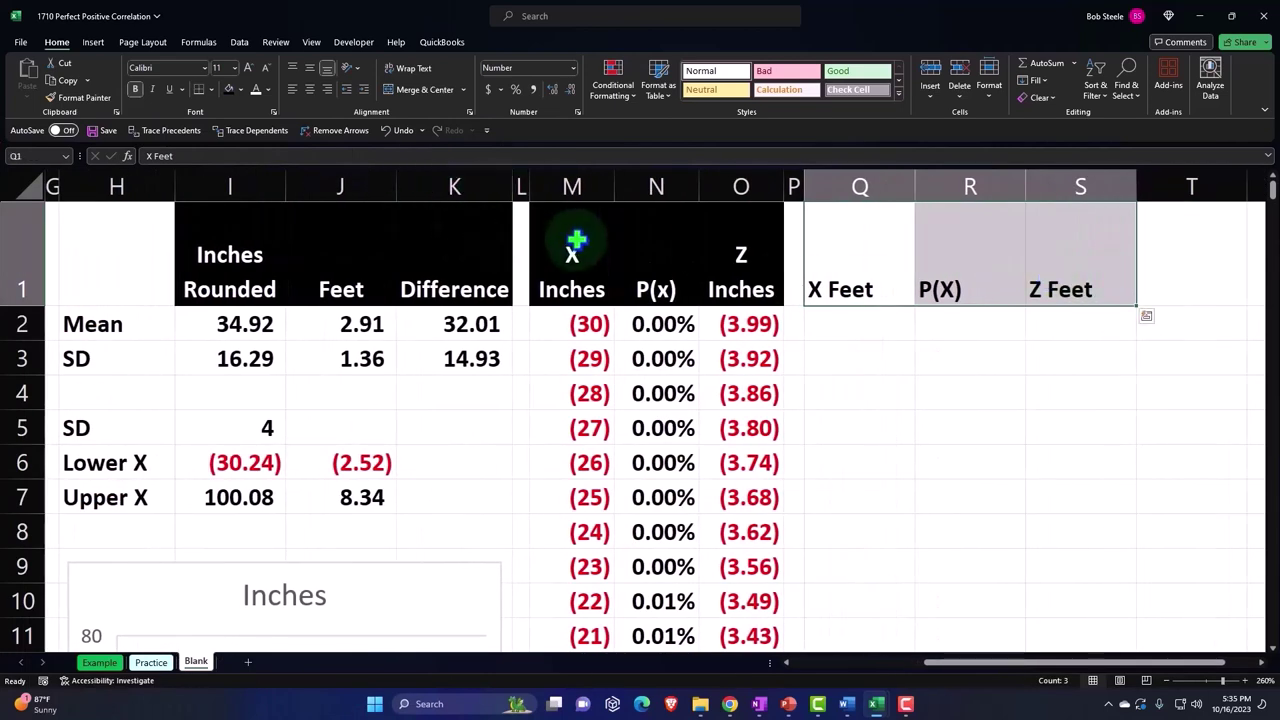
left_click_drag(580, 229, 709, 243)
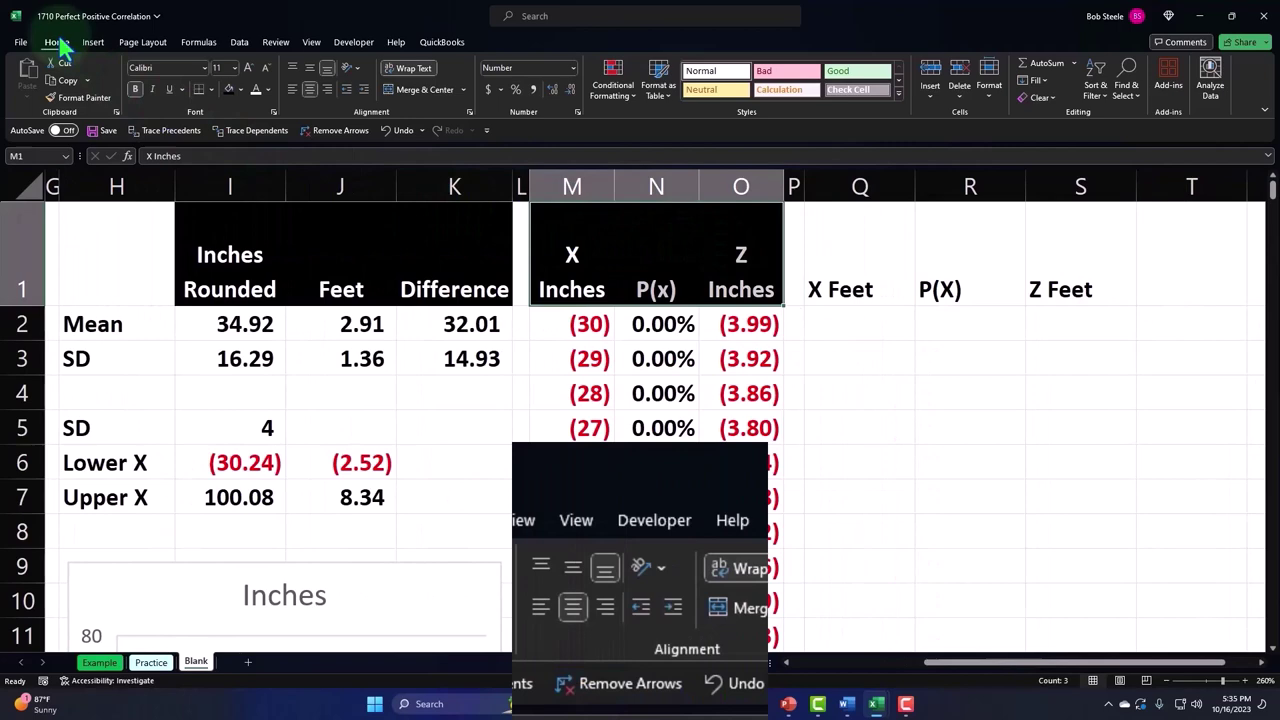
left_click(88, 112)
left_click(862, 247)
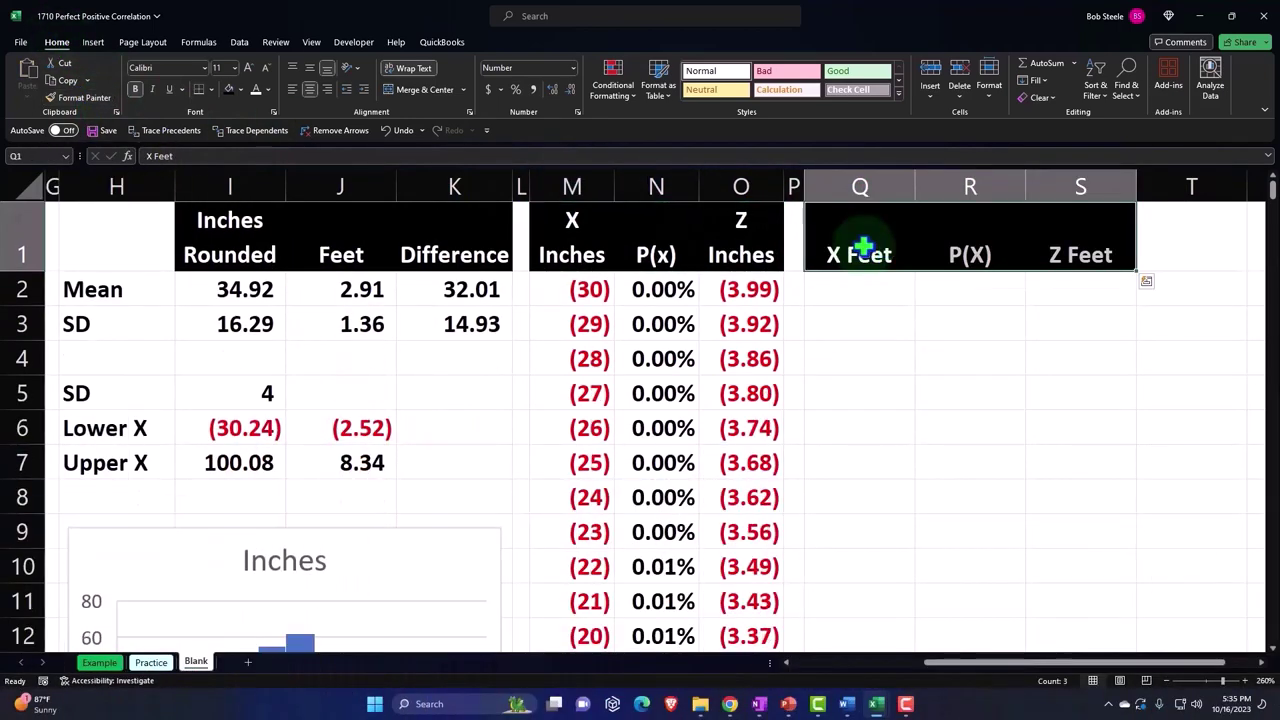
- Enter the starting values -3 in Q2 and -2 in Q3 under X Feet
left_click(872, 292)
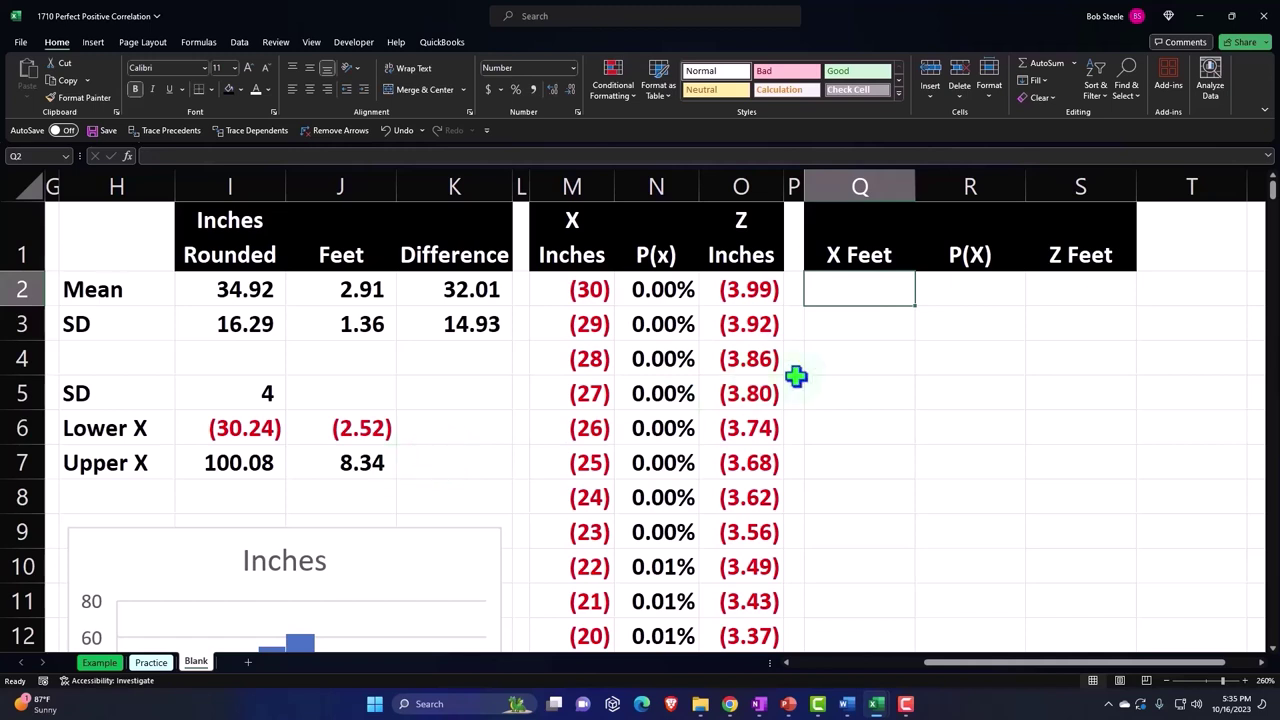
type("=M2/12")
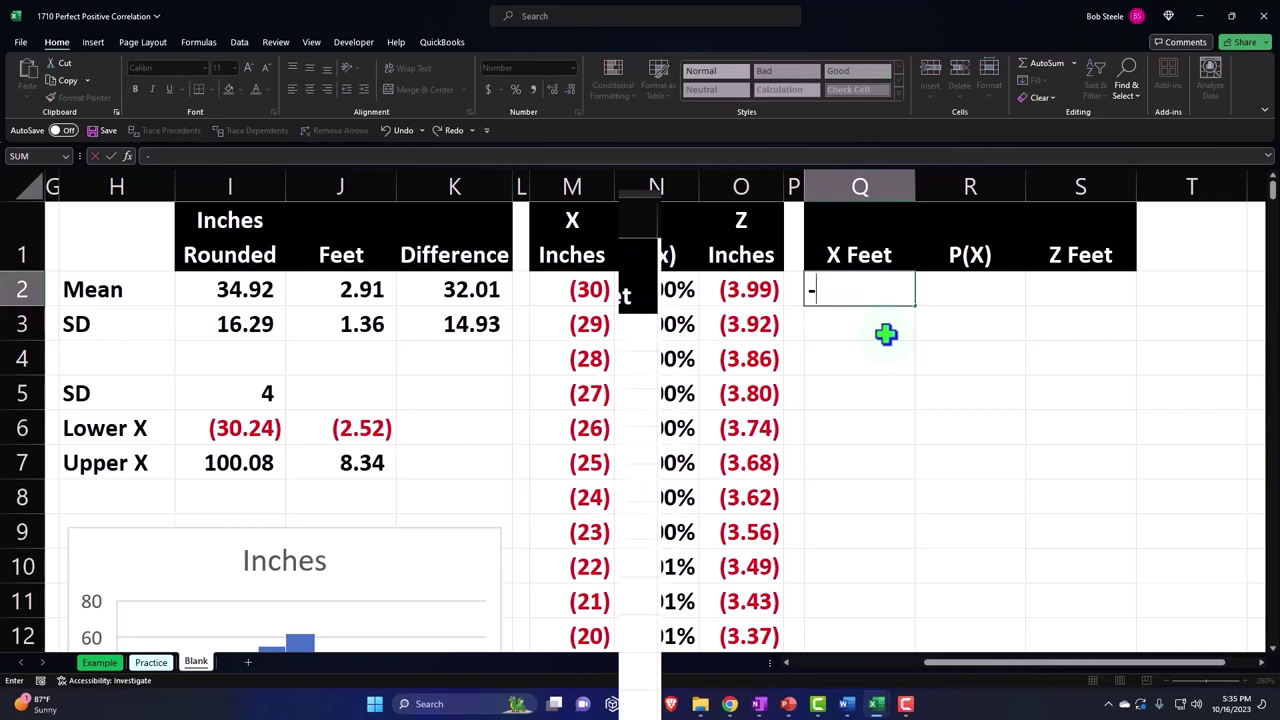
key("Return")
type("-2")
key("Return")
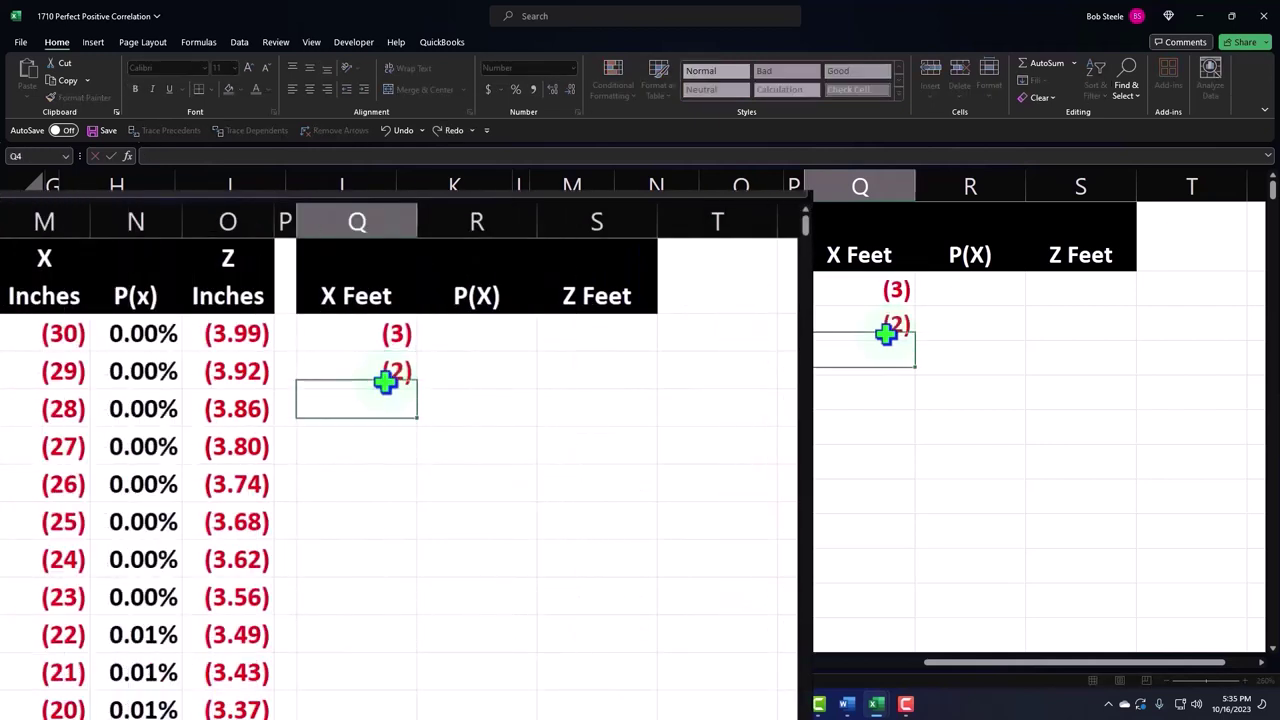